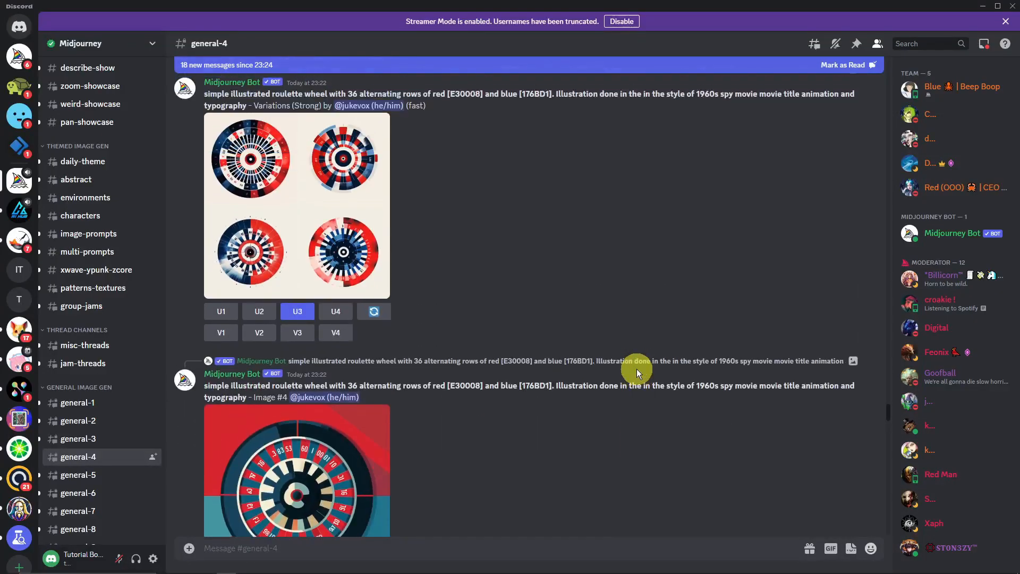
scroll(637, 368, up, 2)
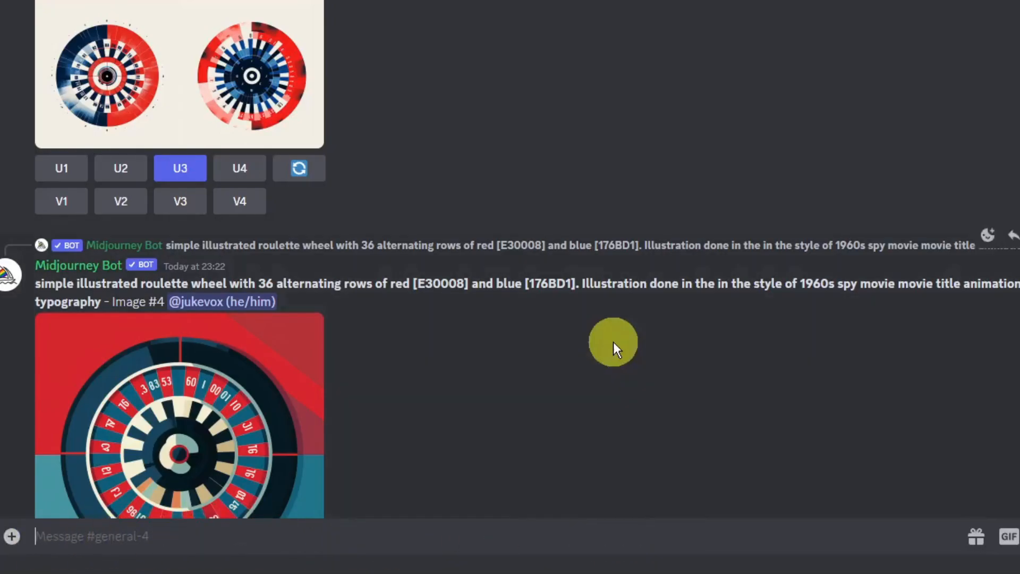
text(/tune)
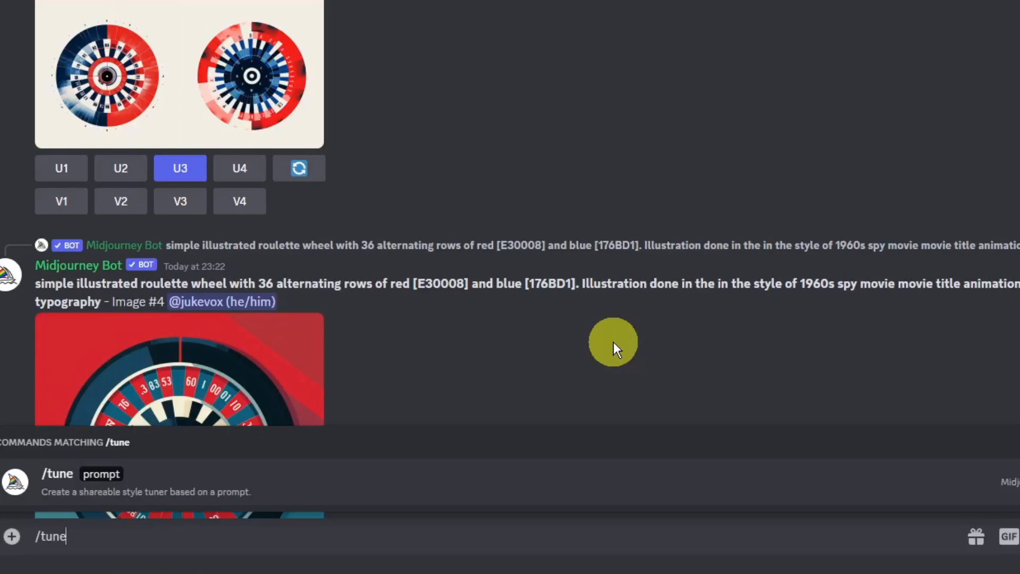
key(BackSpace)
key(BackSpace)
key(BackSpace)
key(BackSpace)
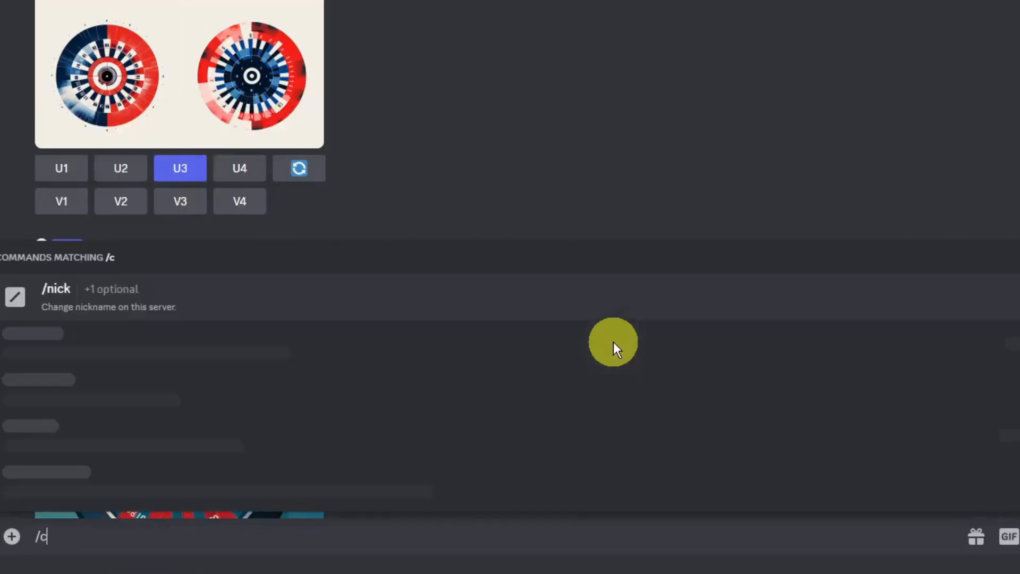
text(imagine)
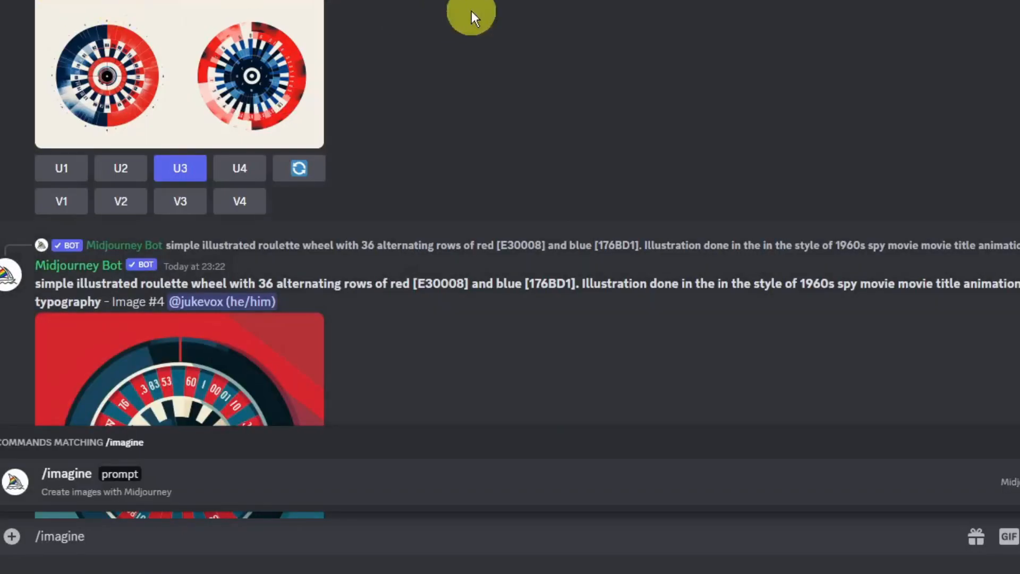
key(BackSpace)
key(BackSpace)
key(BackSpace)
key(BackSpace)
key(BackSpace)
key(BackSpace)
key(BackSpace)
text(settings)
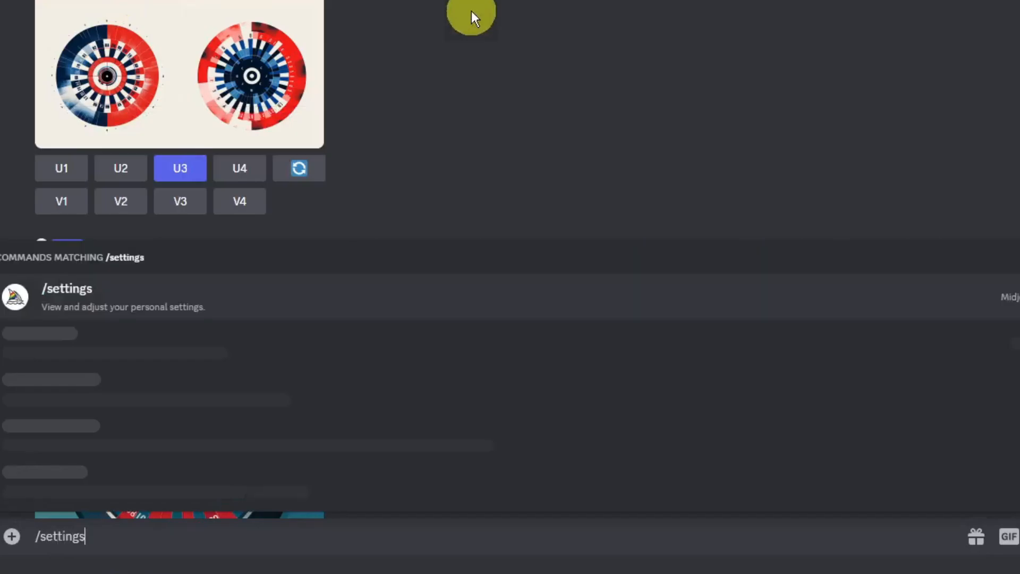
key(BackSpace)
key(BackSpace)
key(BackSpace)
key(BackSpace)
key(BackSpace)
key(BackSpace)
key(BackSpace)
key(BackSpace)
key(BackSpace)
- Send the /tune command with the prompt "vintage cartoon, neon retro futurism"
text(/tune)
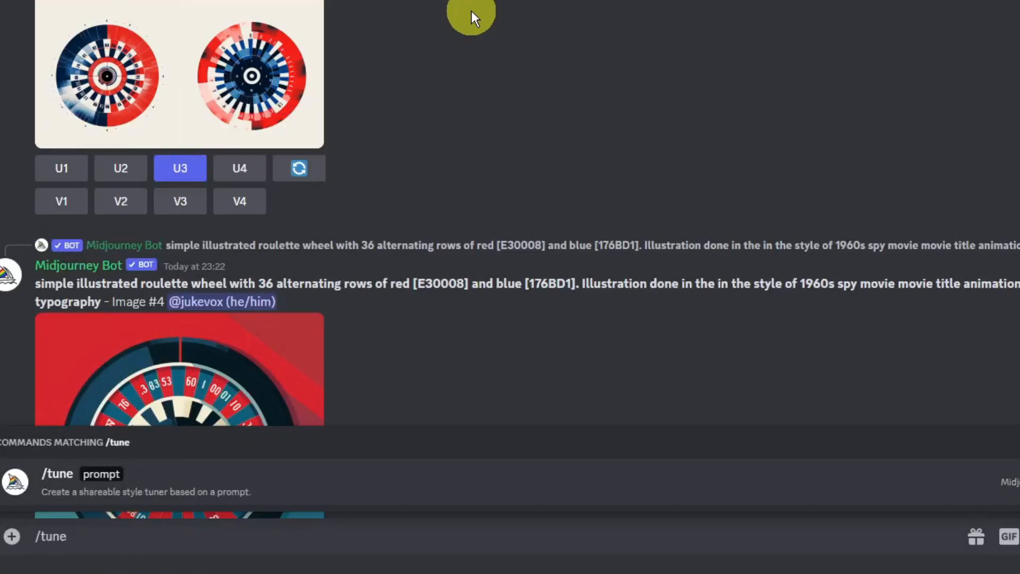
key(Return)
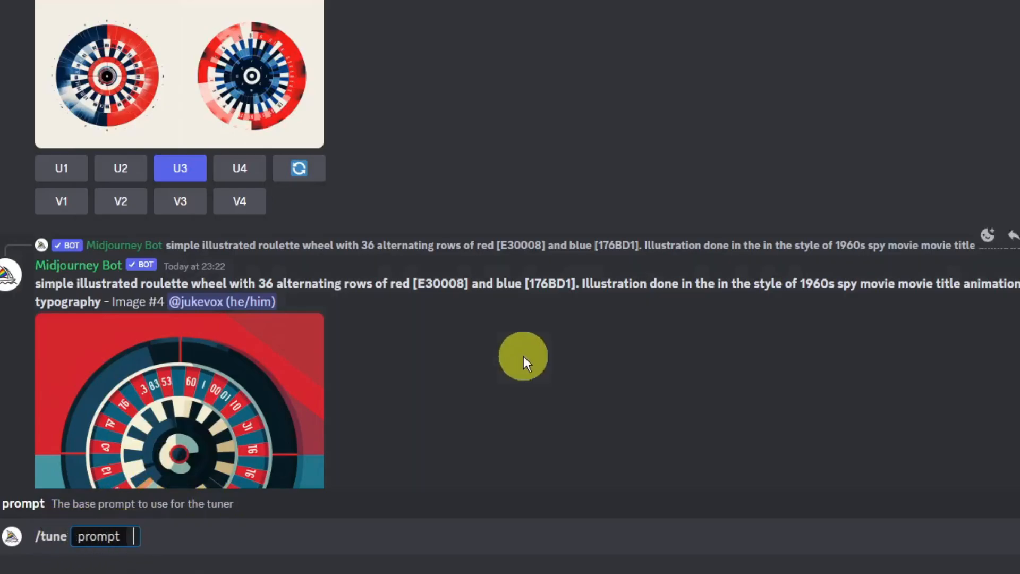
text(/tune prompt:vintage cartoon, neon retro futurism)
drag(168, 540, 134, 539)
key(BackSpace)
click(177, 537)
key(BackSpace)
key(BackSpace)
key(BackSpace)
key(BackSpace)
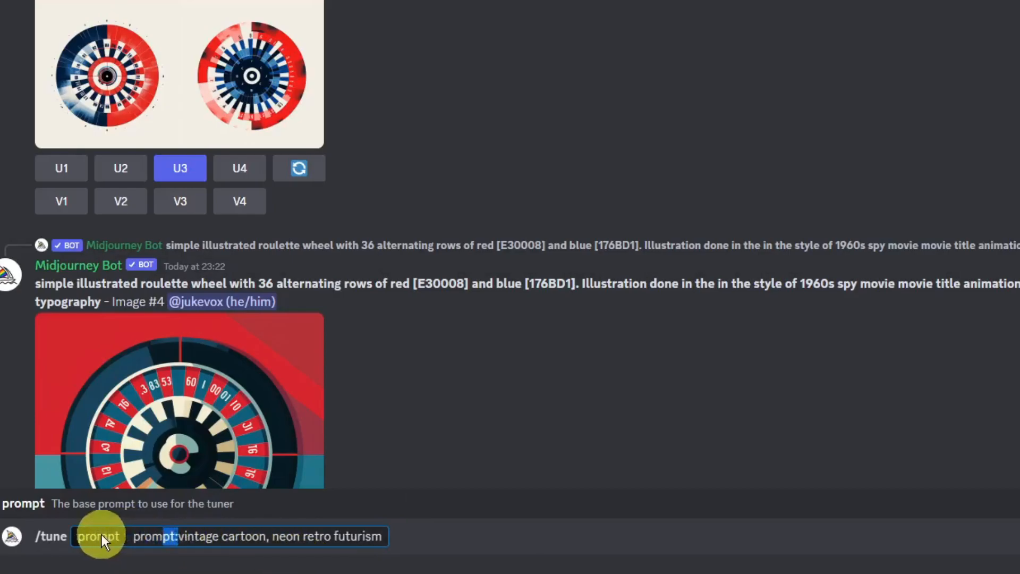
key(BackSpace)
key(BackSpace)
key(BackSpace)
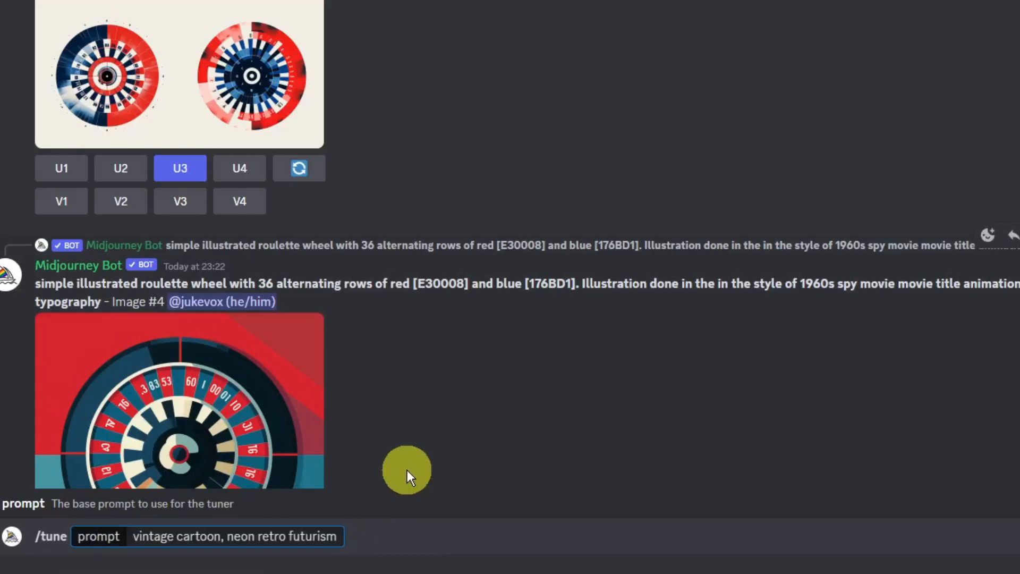
key(Return)
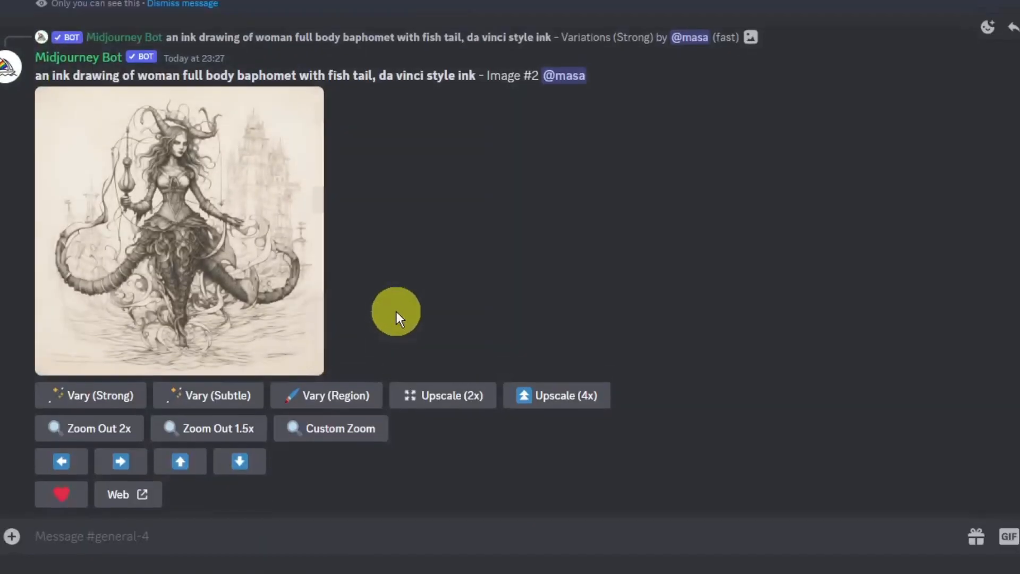
- Find the bot's style tuner reply in the channel and review its prompt, style directions and mode
click(133, 215)
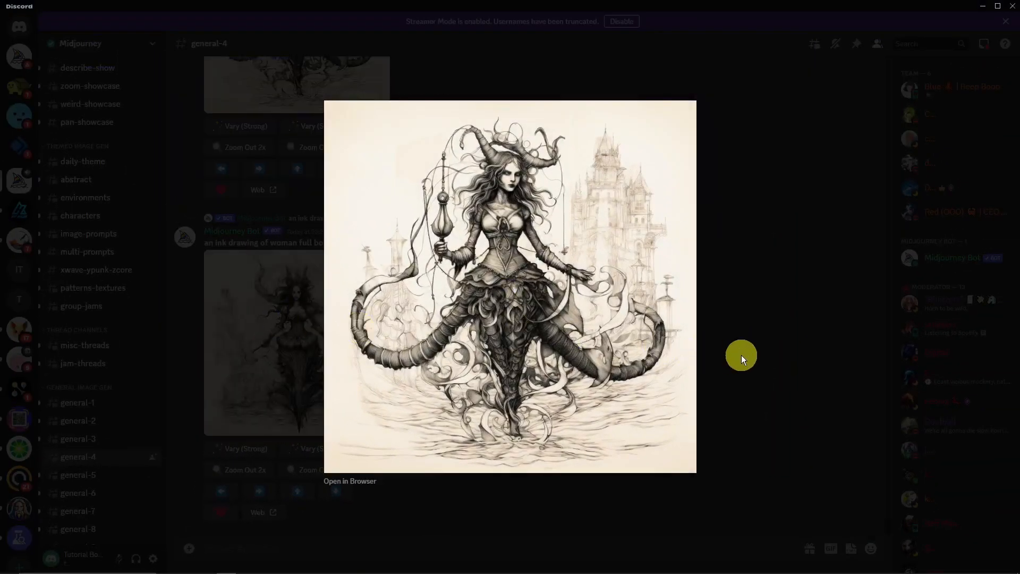
click(742, 355)
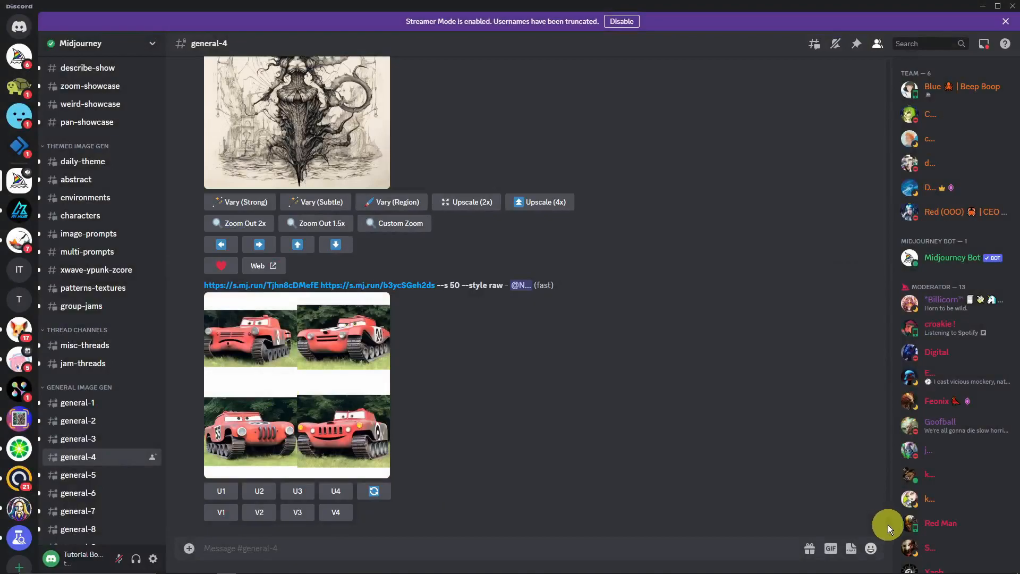
drag(890, 525, 889, 512)
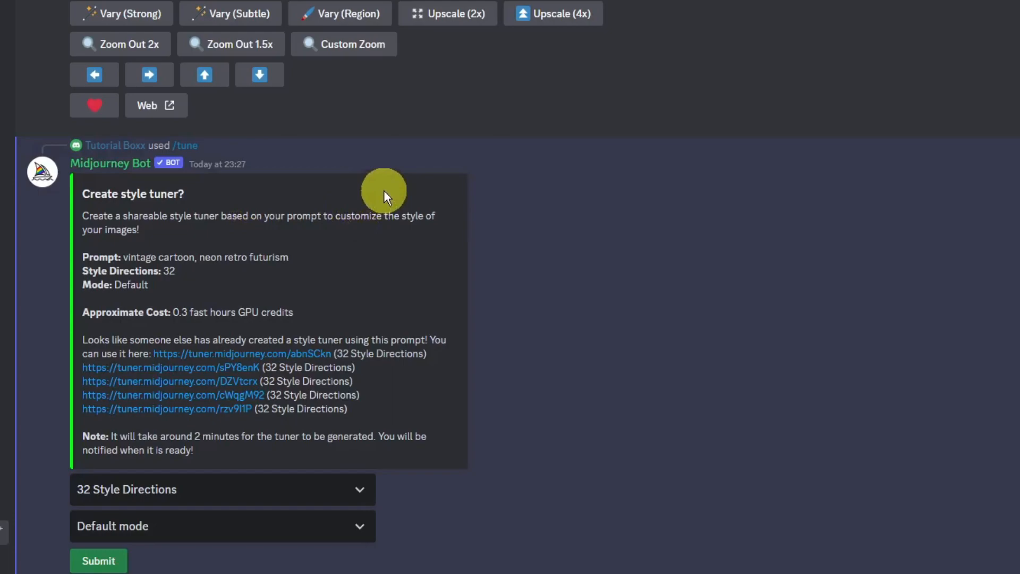
drag(123, 258, 287, 258)
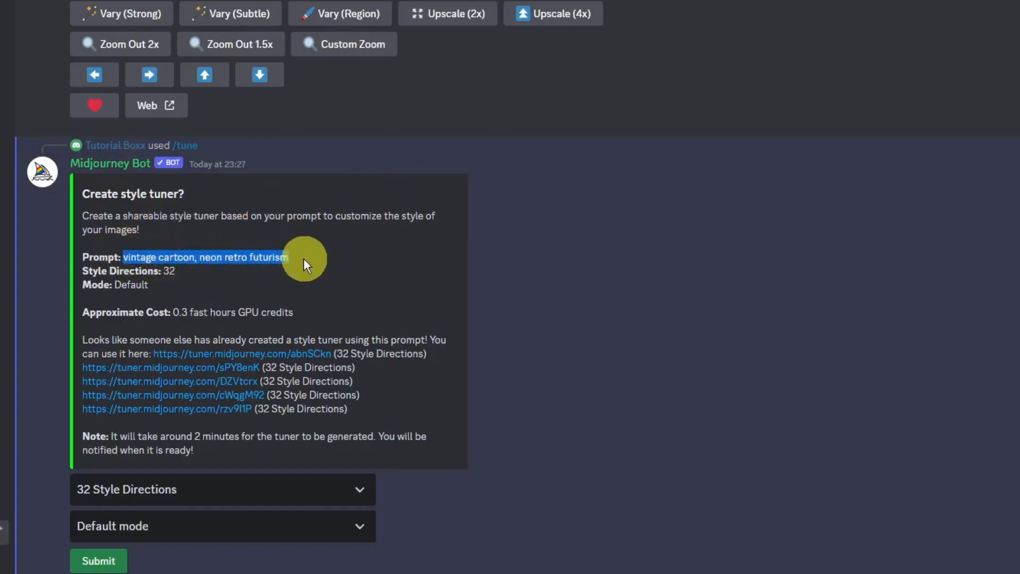
click(170, 269)
drag(172, 268, 174, 267)
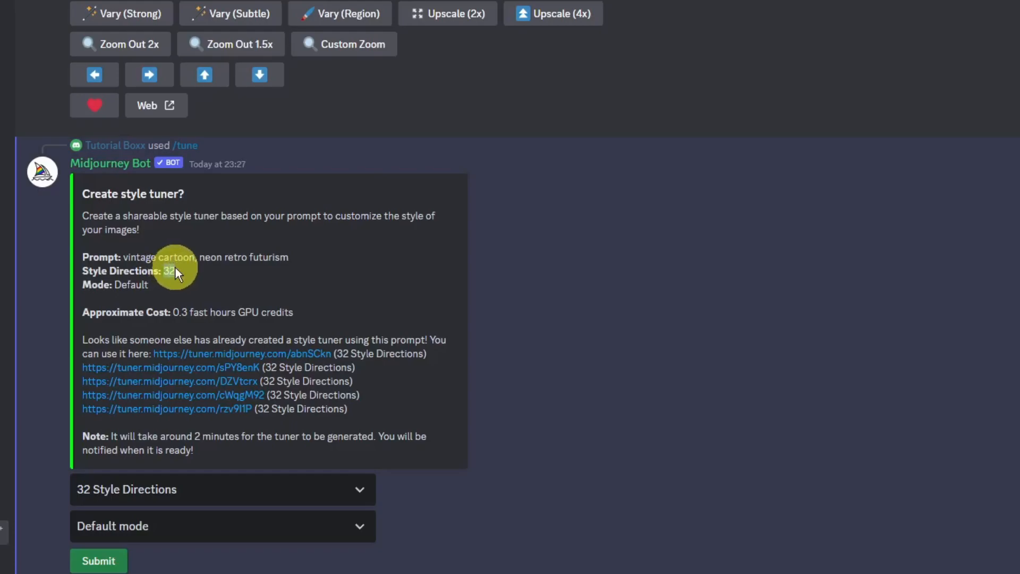
scroll(267, 358, up, 4)
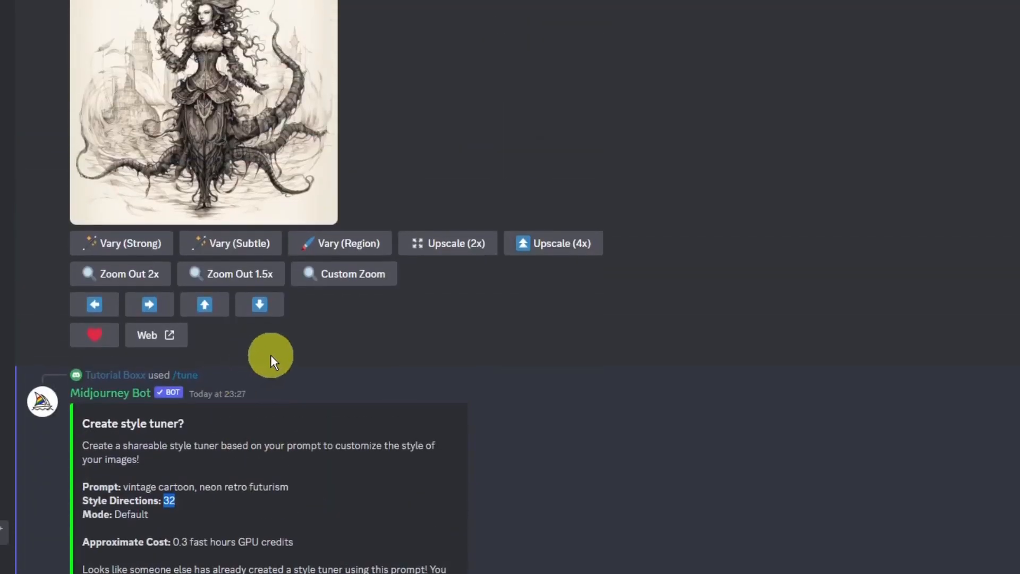
scroll(270, 355, down, 3)
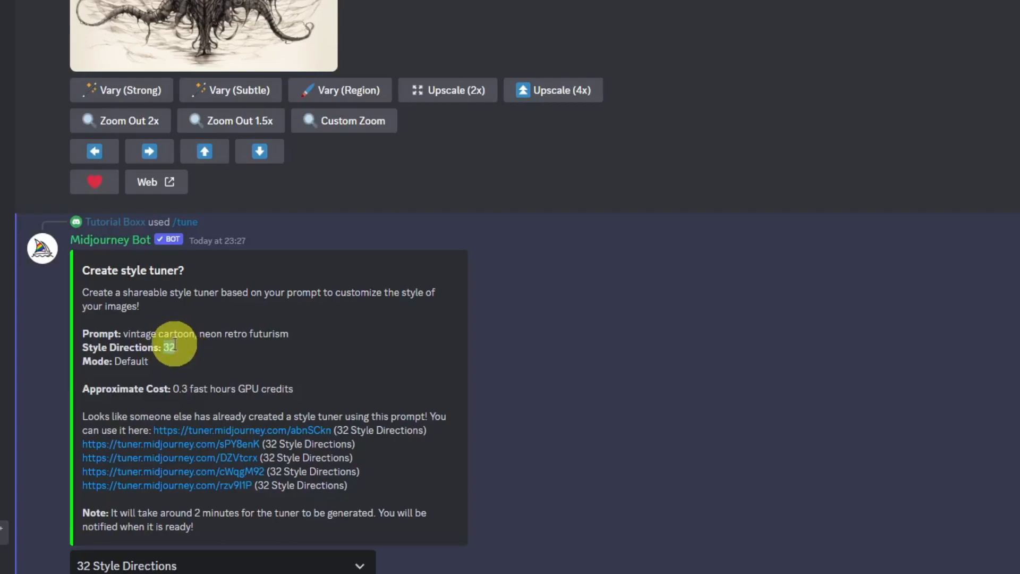
drag(150, 363, 113, 361)
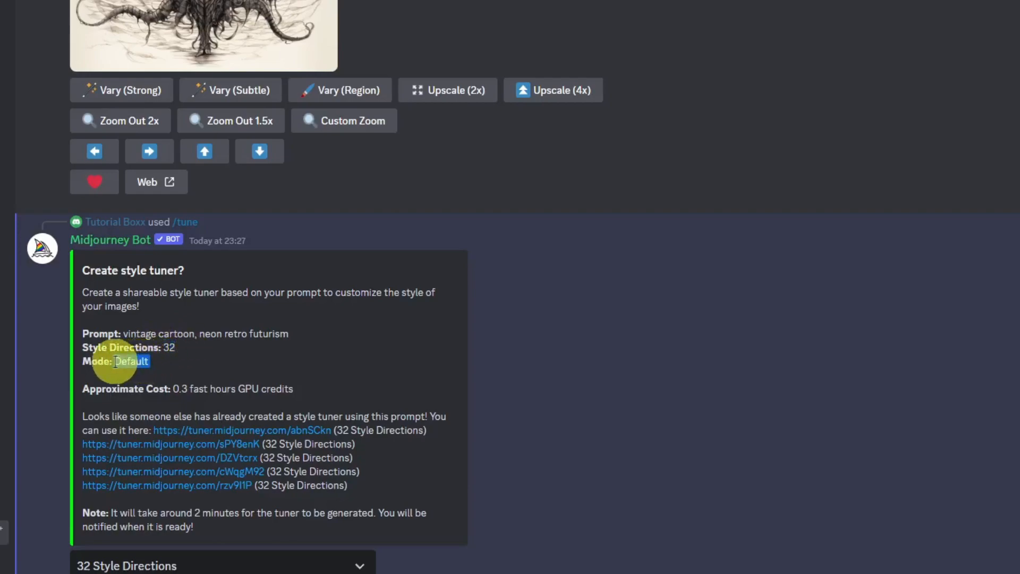
click(158, 356)
scroll(210, 519, down, 2)
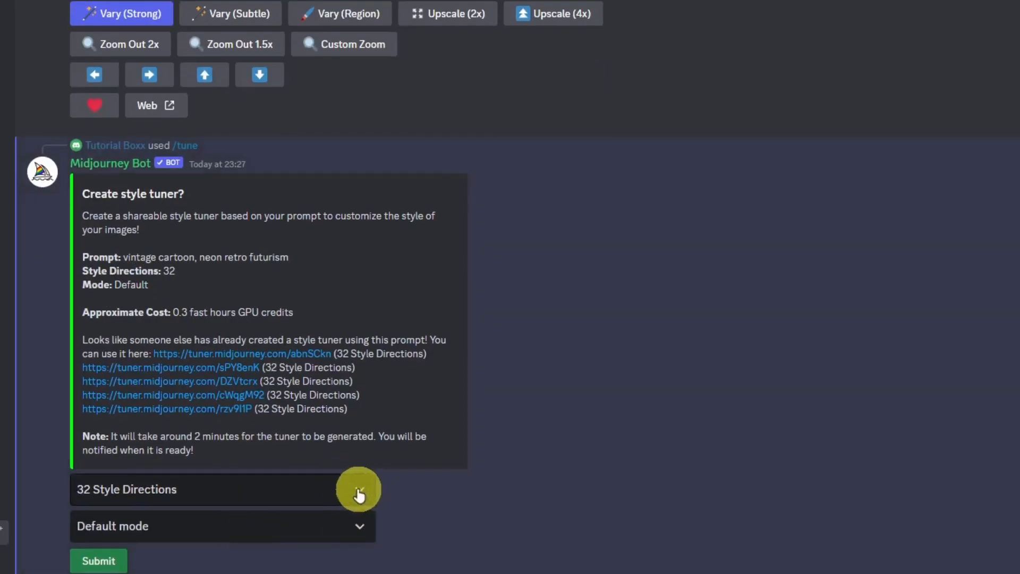
- Choose 32 Style Directions and Default mode for the style tuner
click(361, 492)
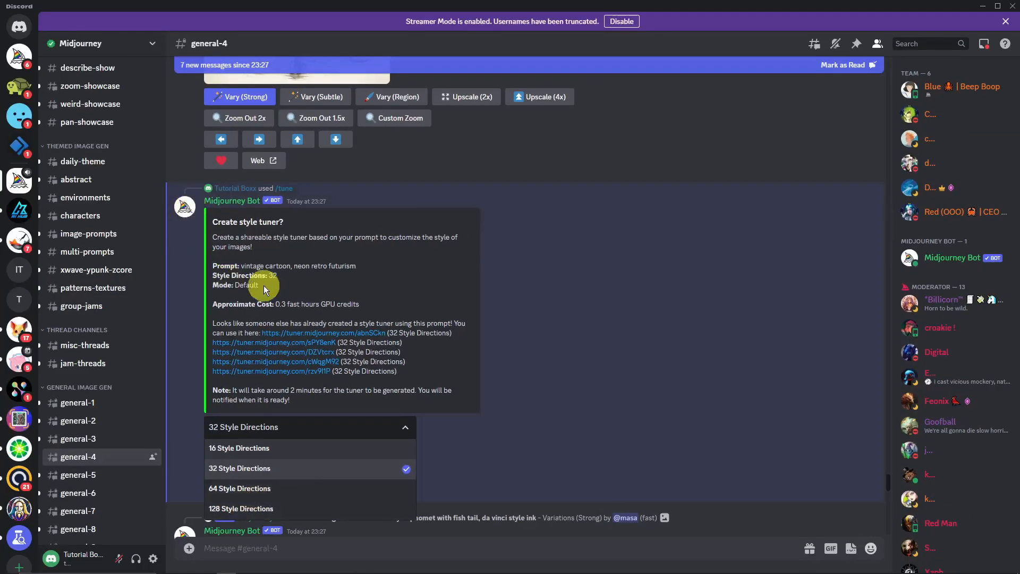
click(352, 264)
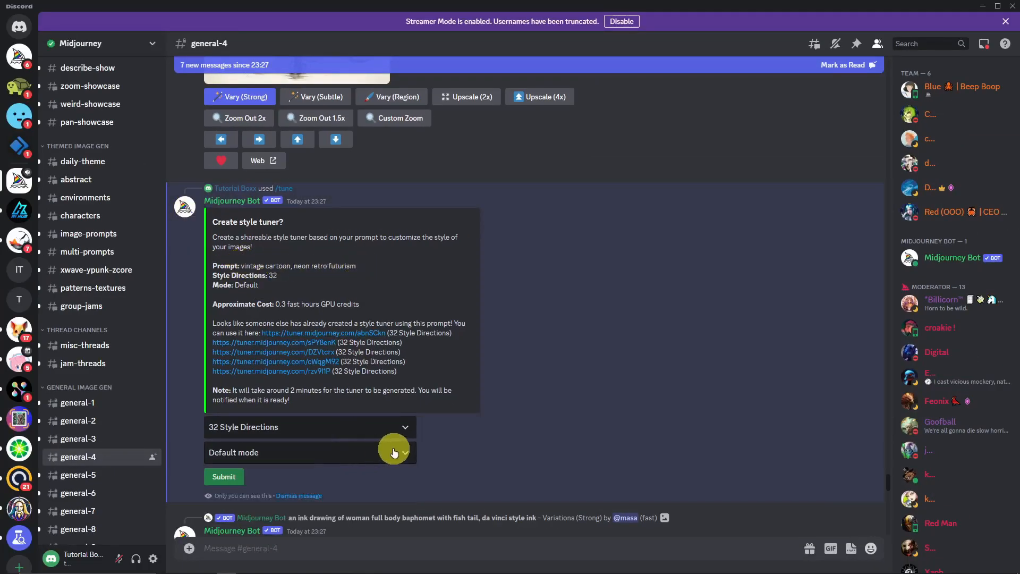
click(398, 429)
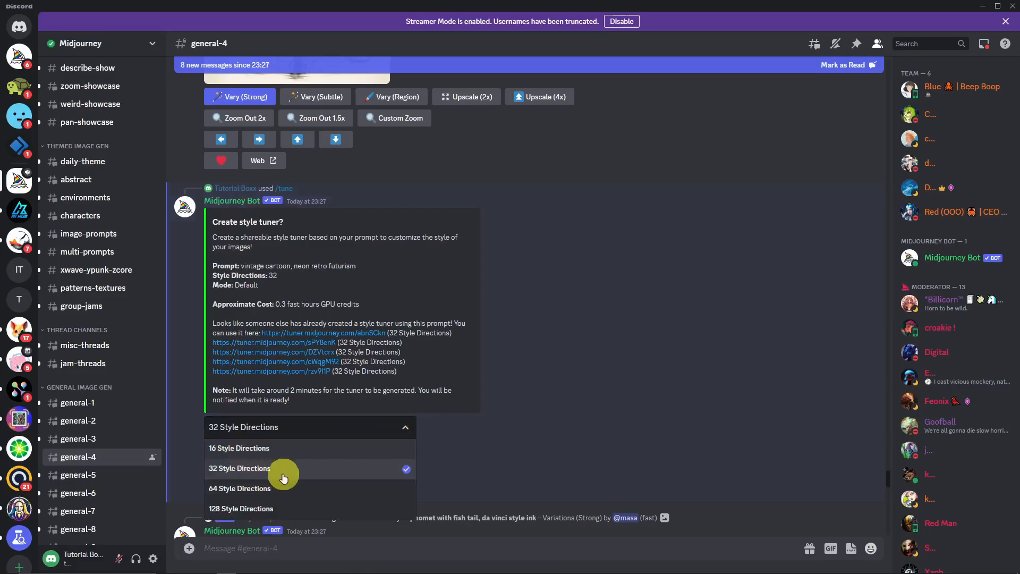
click(246, 469)
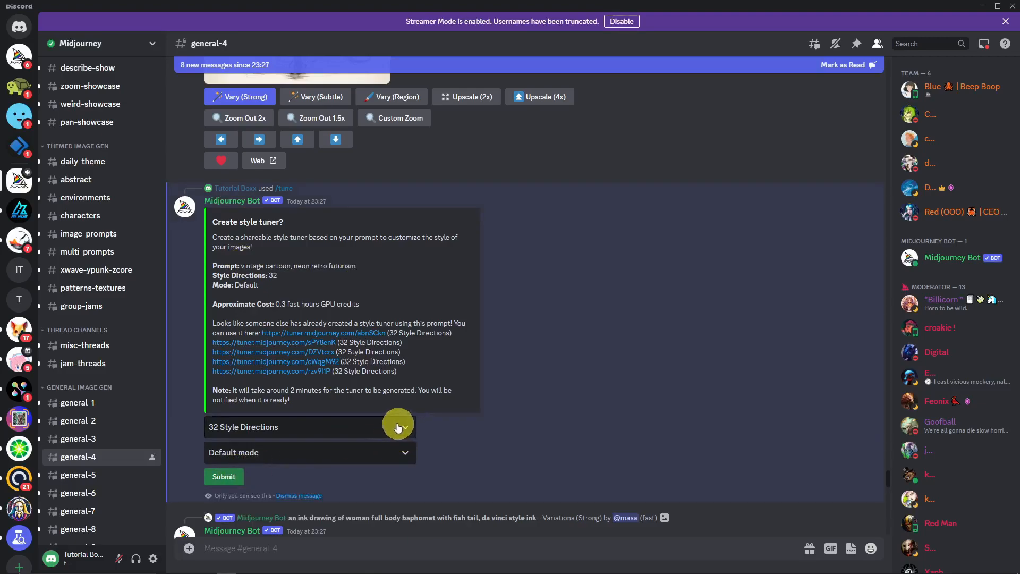
click(401, 455)
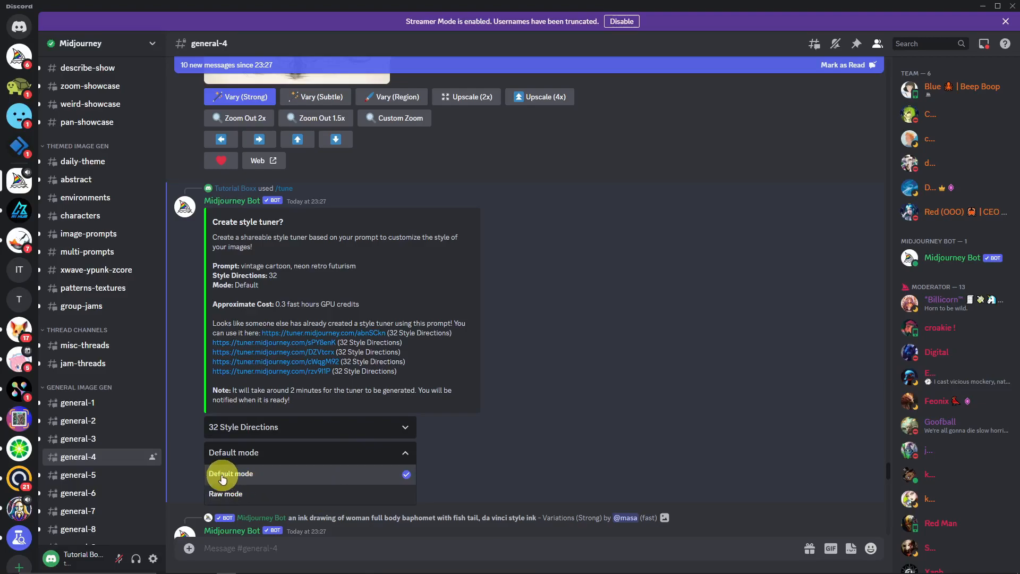
click(390, 472)
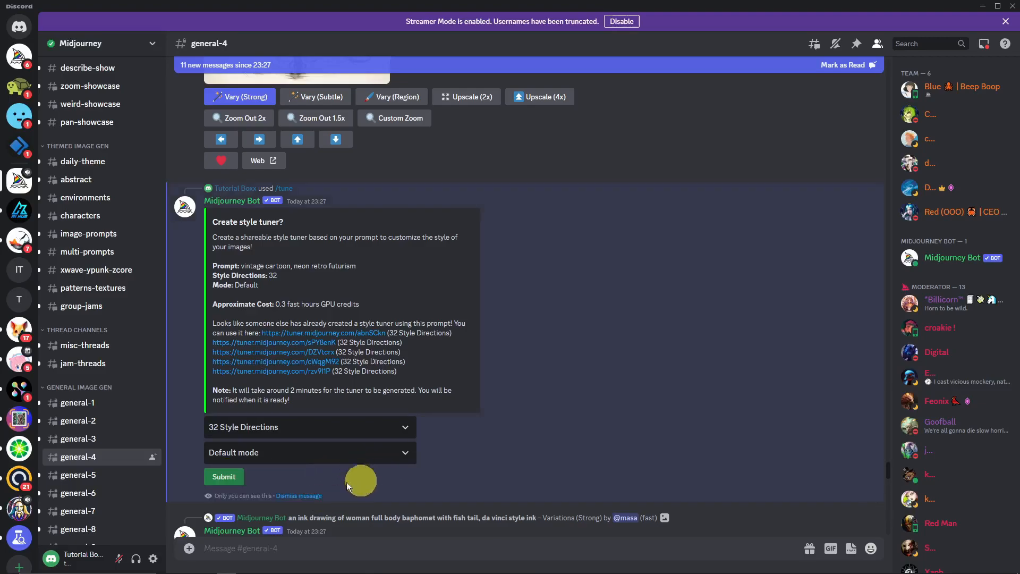
- Submit the style tuner request and confirm its GPU credit cost
click(245, 477)
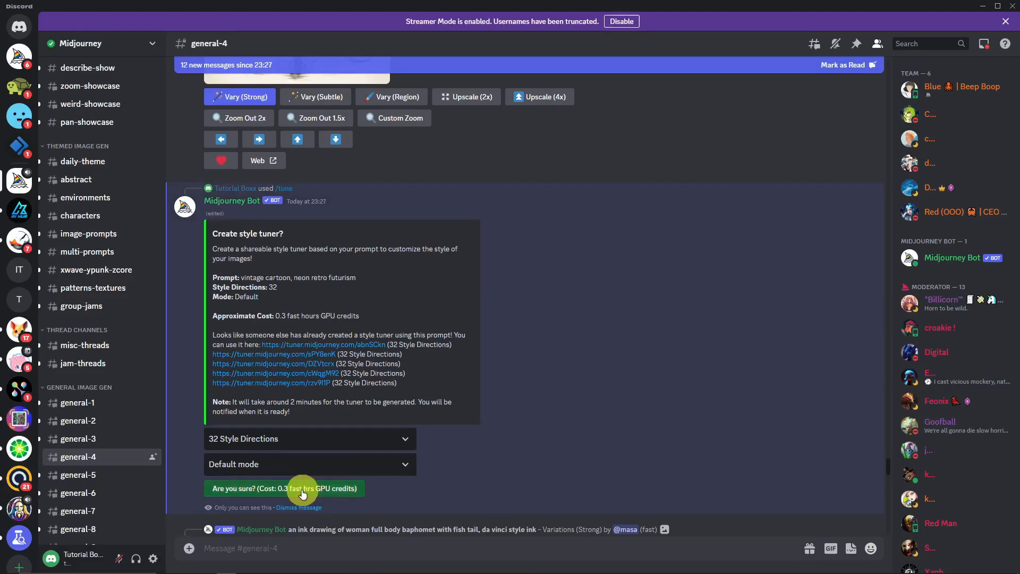
click(356, 490)
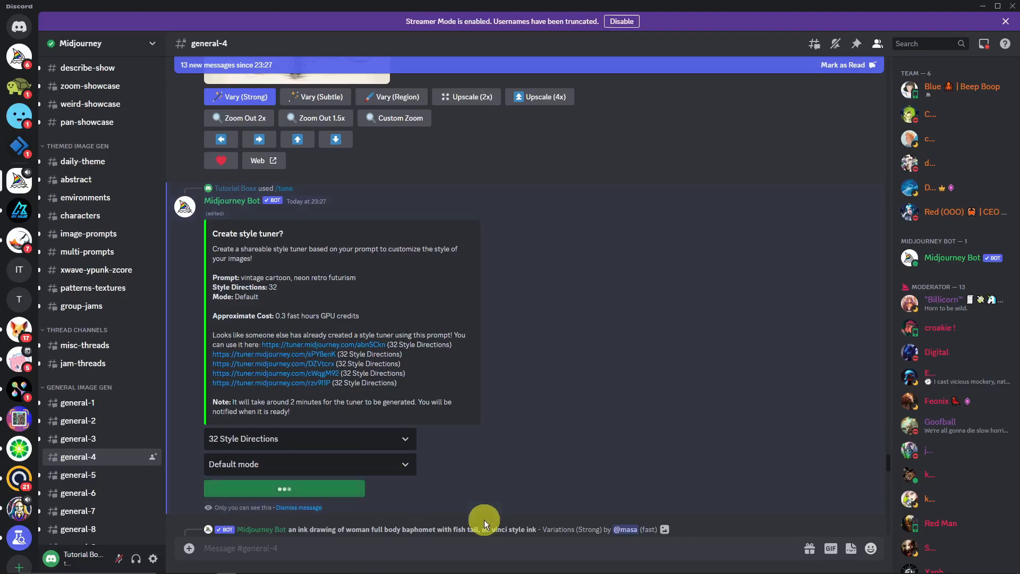
scroll(327, 440, up, 2)
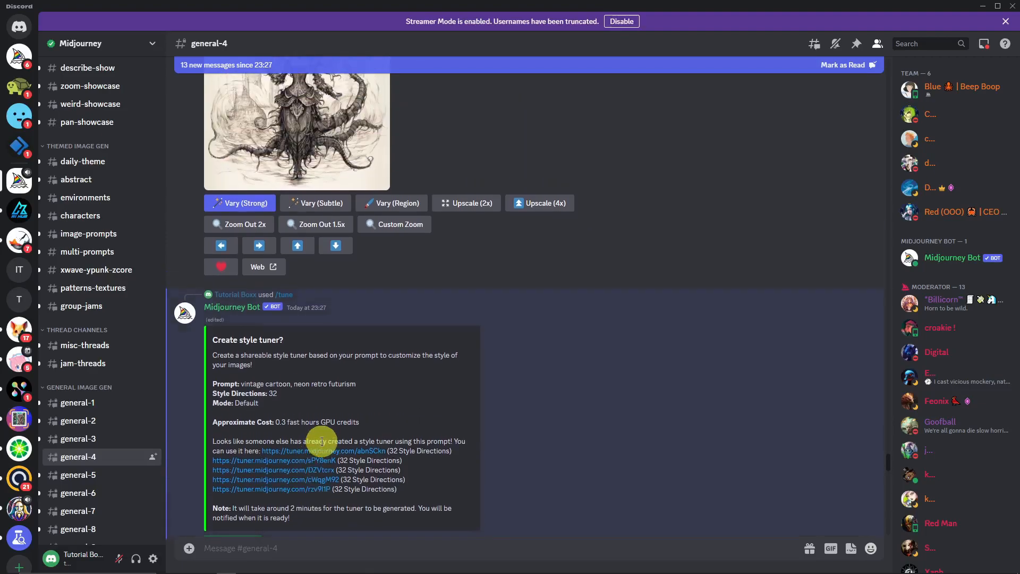
scroll(409, 437, down, 1)
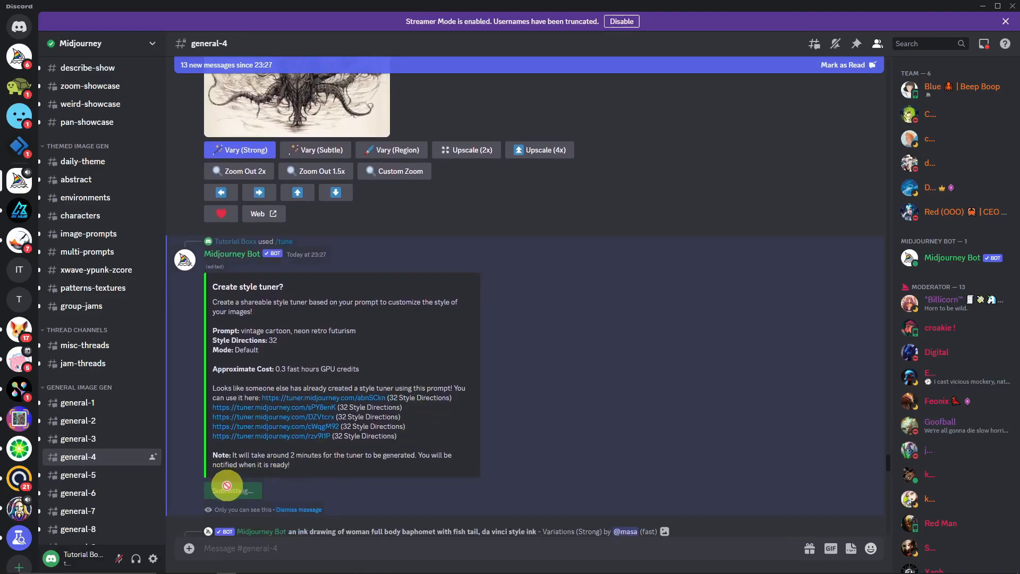
- Copy the first link to an existing style tuner listed in the bot's reply
scroll(246, 491, up, 1)
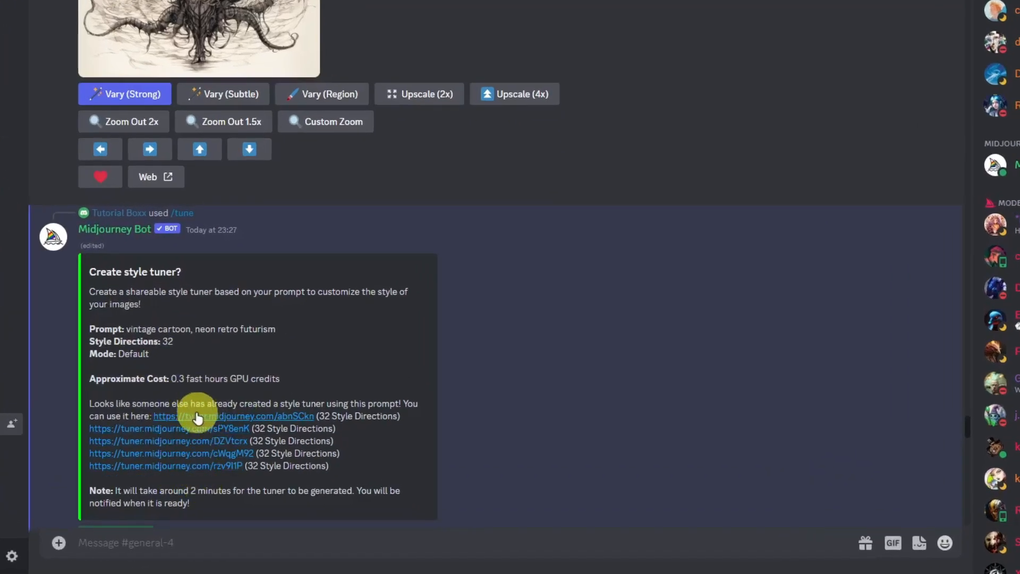
right_click(204, 423)
click(234, 431)
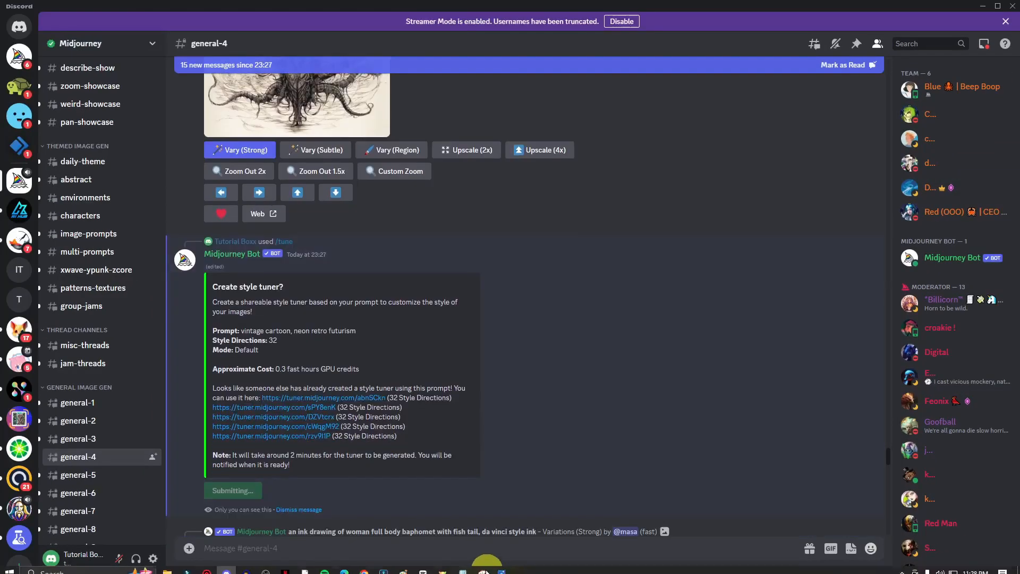
mouse_move(344, 570)
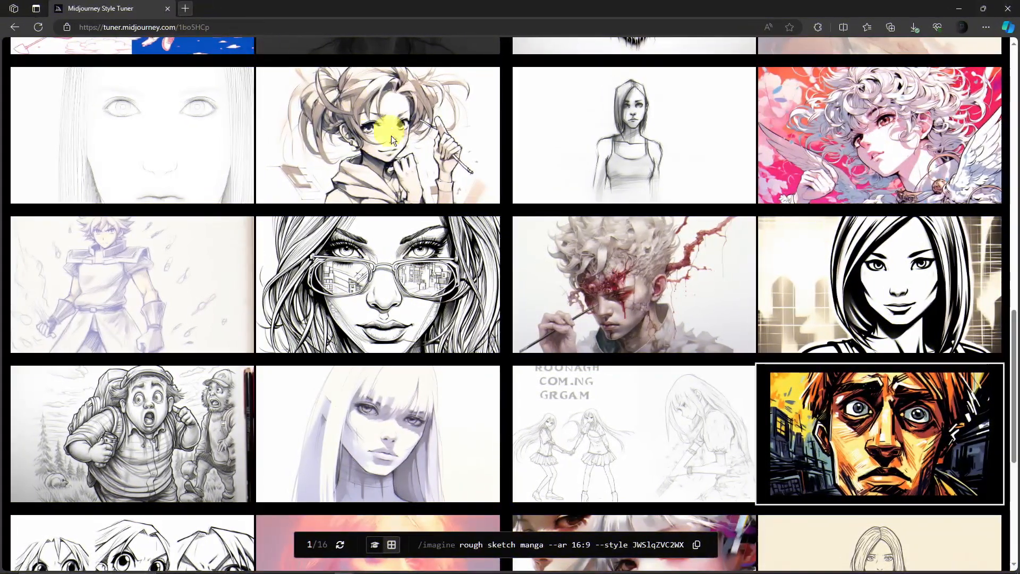
scroll(877, 221, up, 5)
drag(1009, 228, 1015, 48)
click(228, 28)
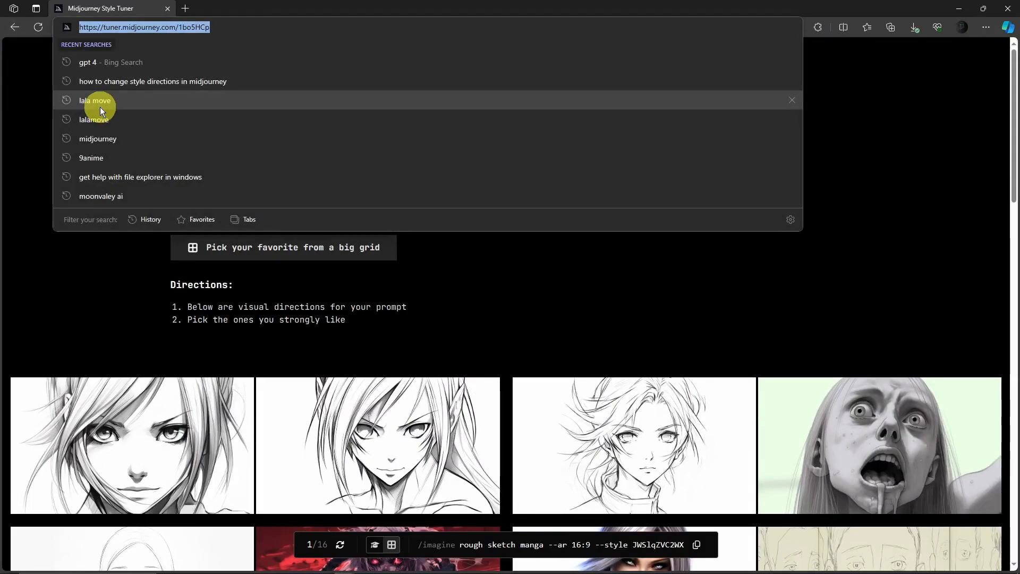
text(https://tuner.midjourney.com/abnSCkn)
key(Return)
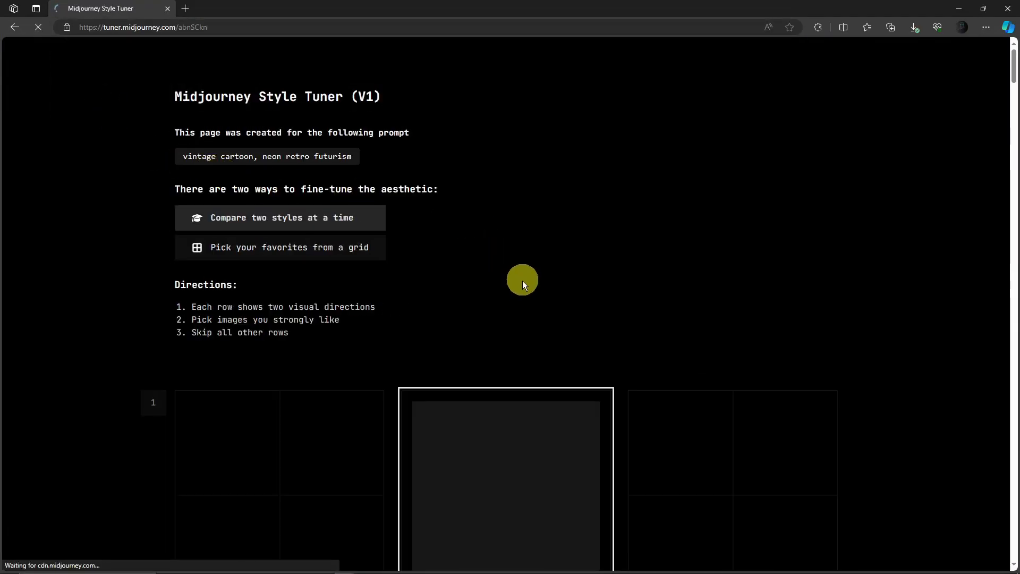
scroll(537, 286, down, 3)
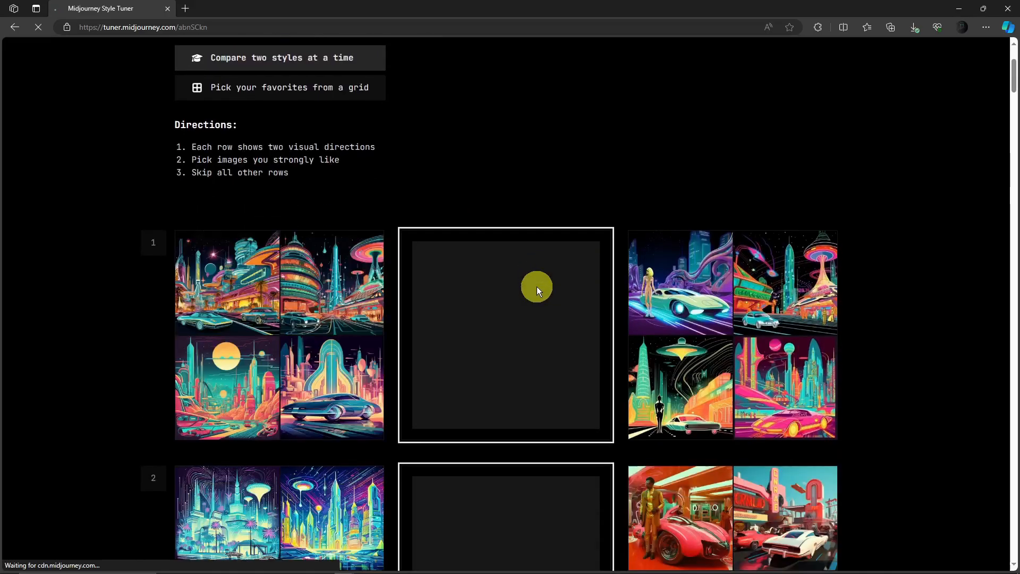
- Examine the tuner's prompt, directions and numbered rows of paired style options
scroll(537, 286, down, 5)
scroll(537, 286, up, 8)
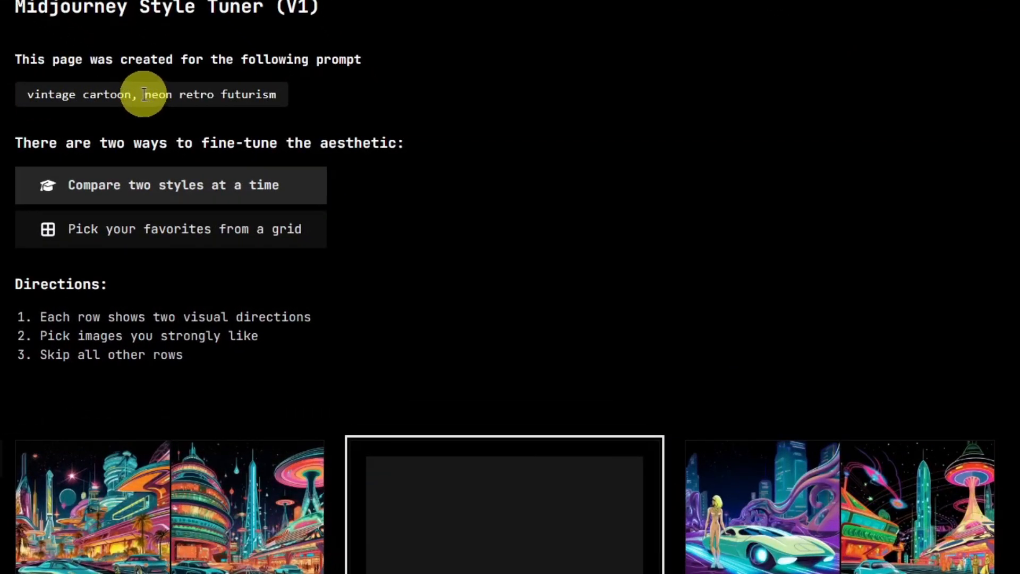
scroll(582, 314, down, 12)
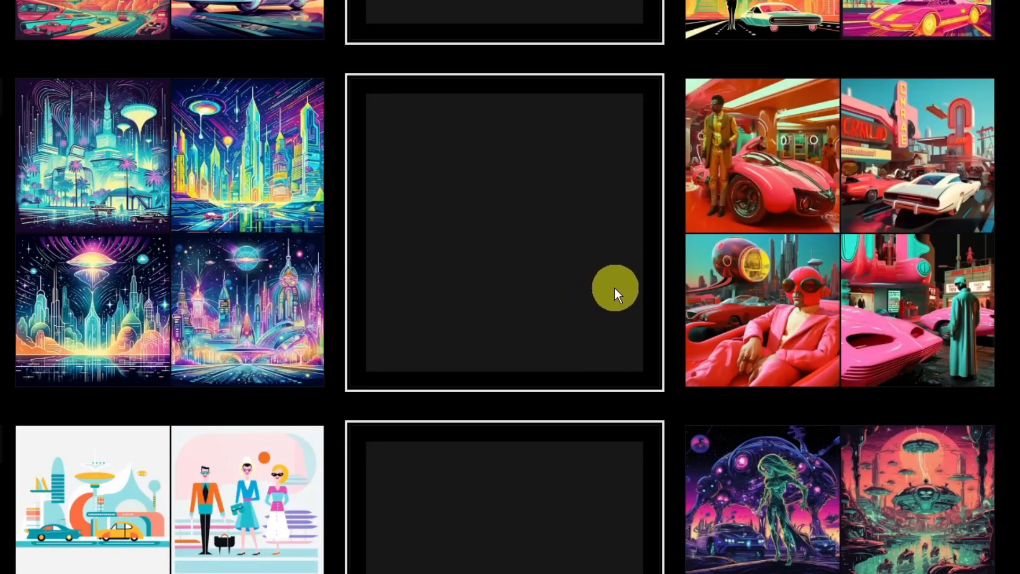
scroll(612, 290, down, 6)
scroll(556, 367, up, 15)
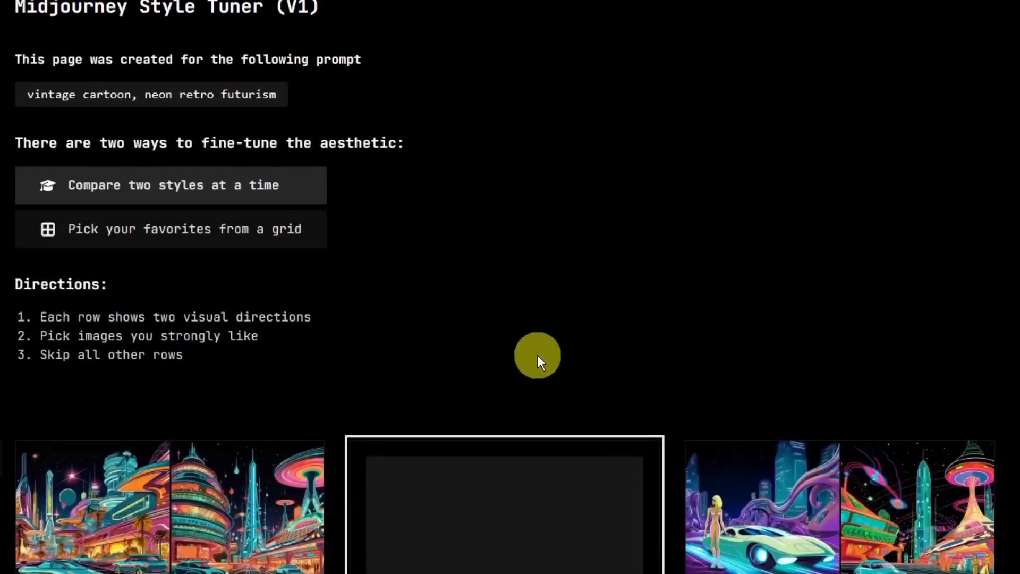
scroll(538, 355, down, 15)
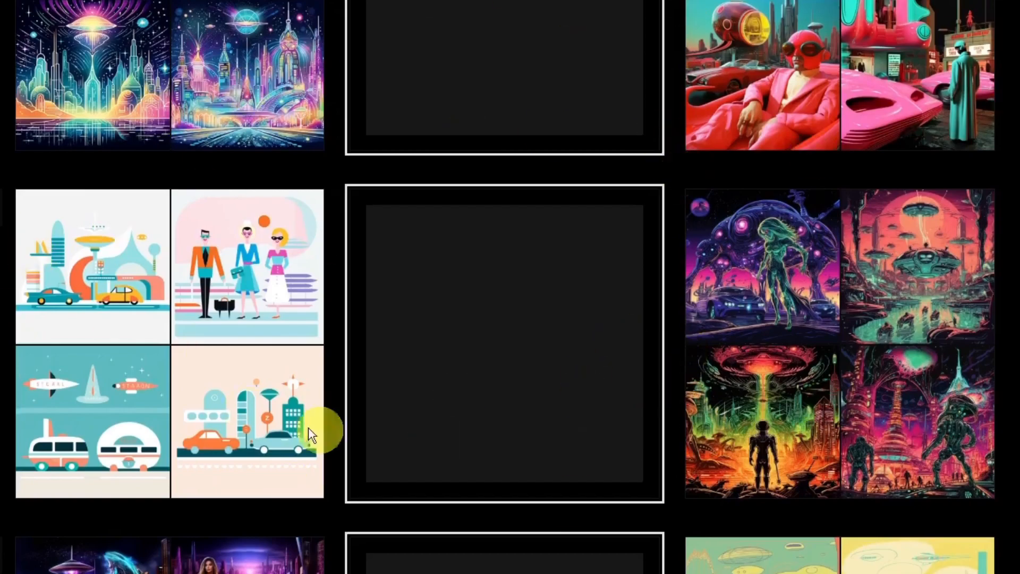
scroll(210, 352, down, 2)
scroll(210, 352, down, 8)
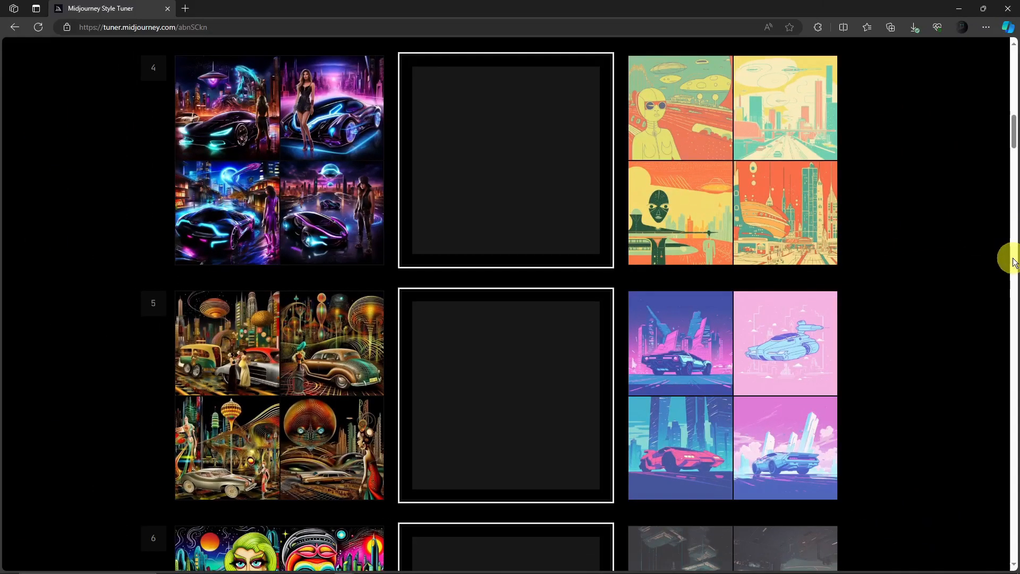
drag(1013, 134, 1004, 50)
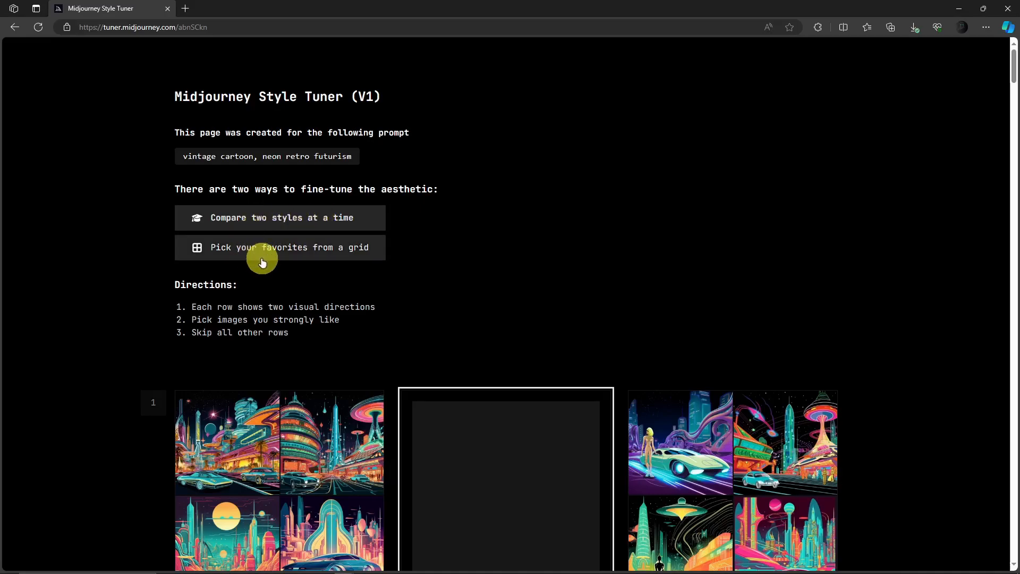
- Switch the style tuner to picking favorites from a big grid and look through the styles
click(287, 255)
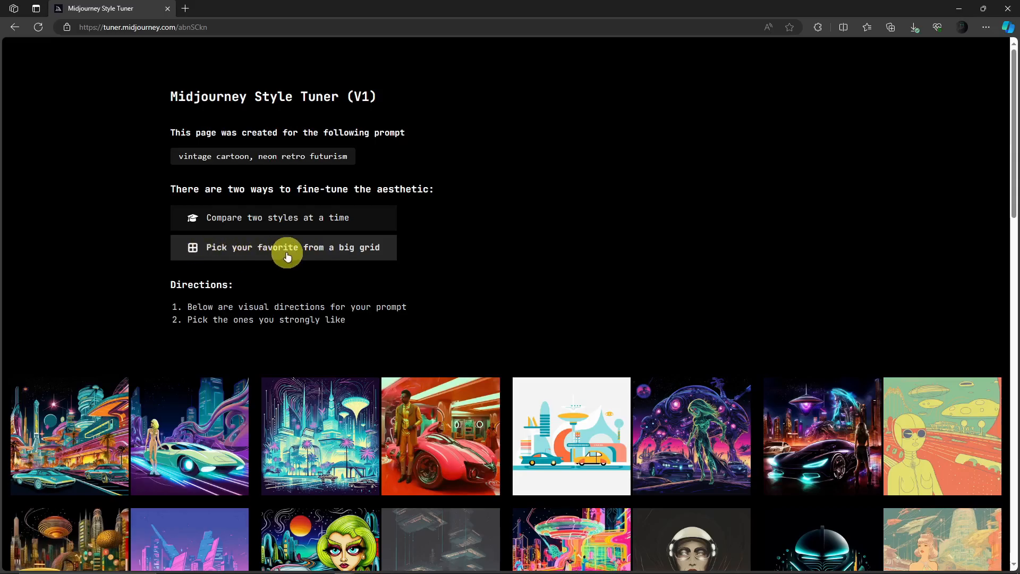
scroll(287, 257, down, 12)
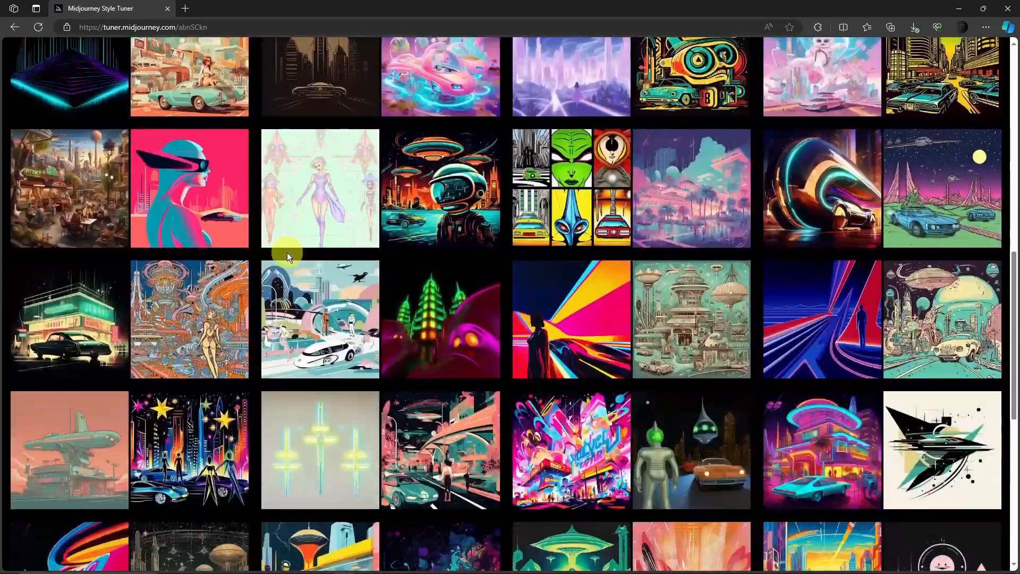
scroll(298, 246, down, 3)
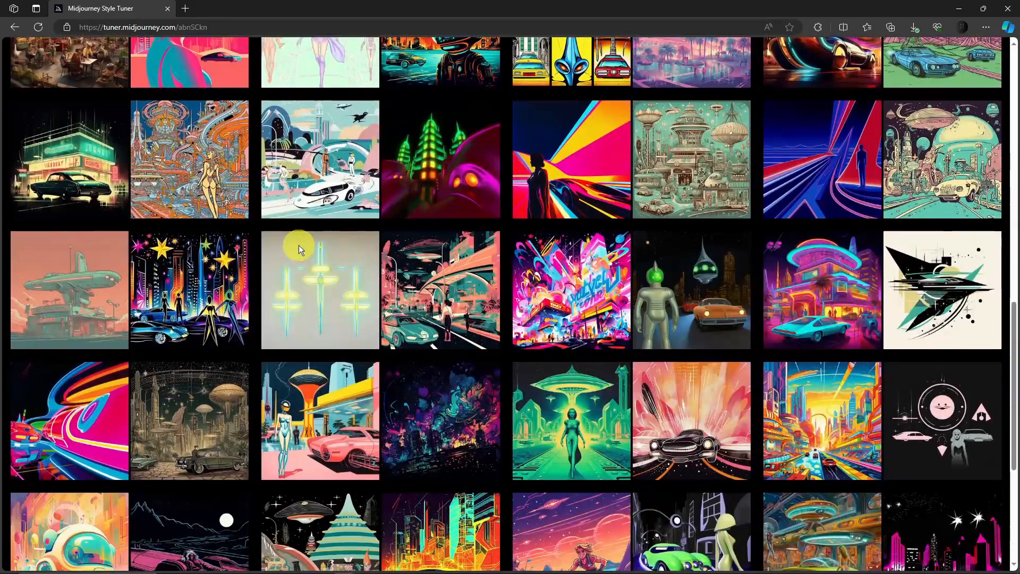
scroll(299, 244, up, 2)
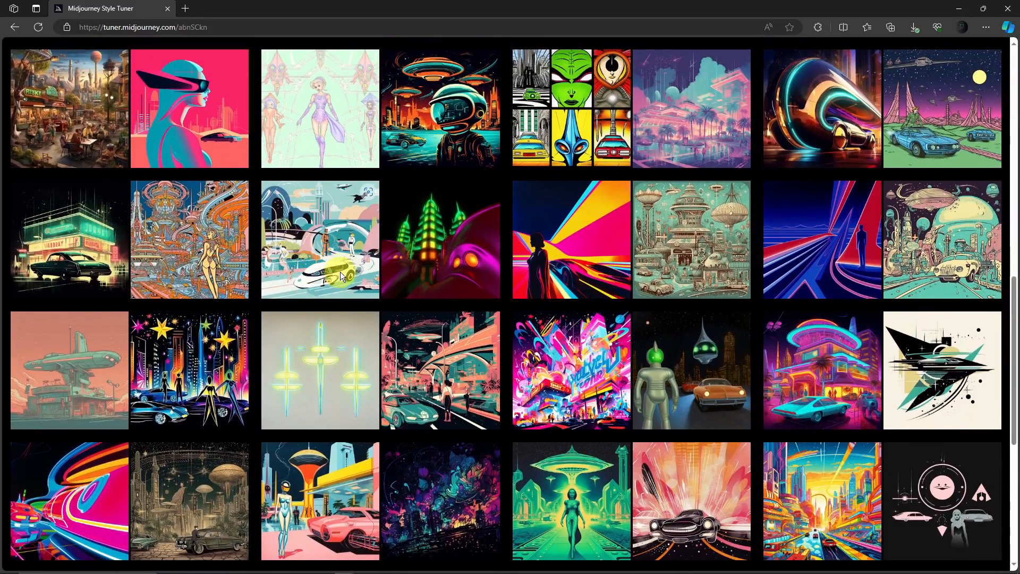
scroll(339, 272, down, 2)
- Pick the salmon-pink tower, the ornate orange city and the white car scene as favorite styles in the grid
click(60, 278)
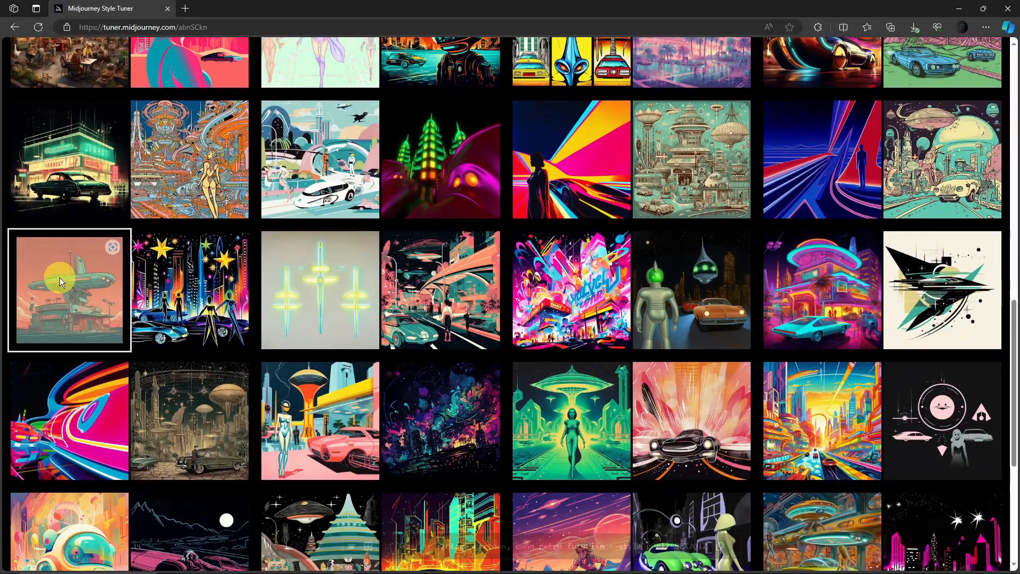
click(81, 302)
click(93, 272)
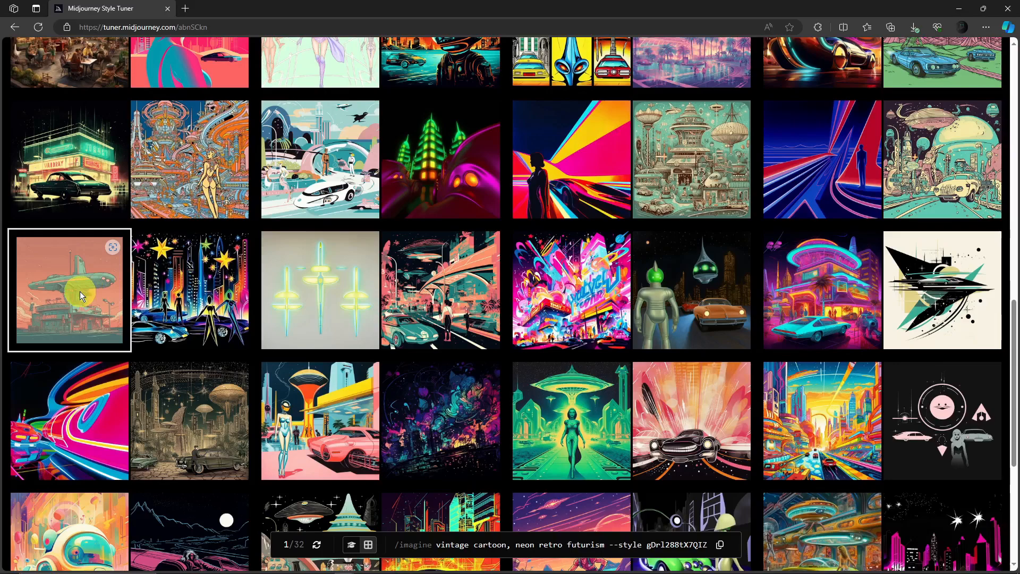
click(78, 212)
click(70, 159)
click(73, 158)
click(73, 159)
click(183, 165)
click(277, 171)
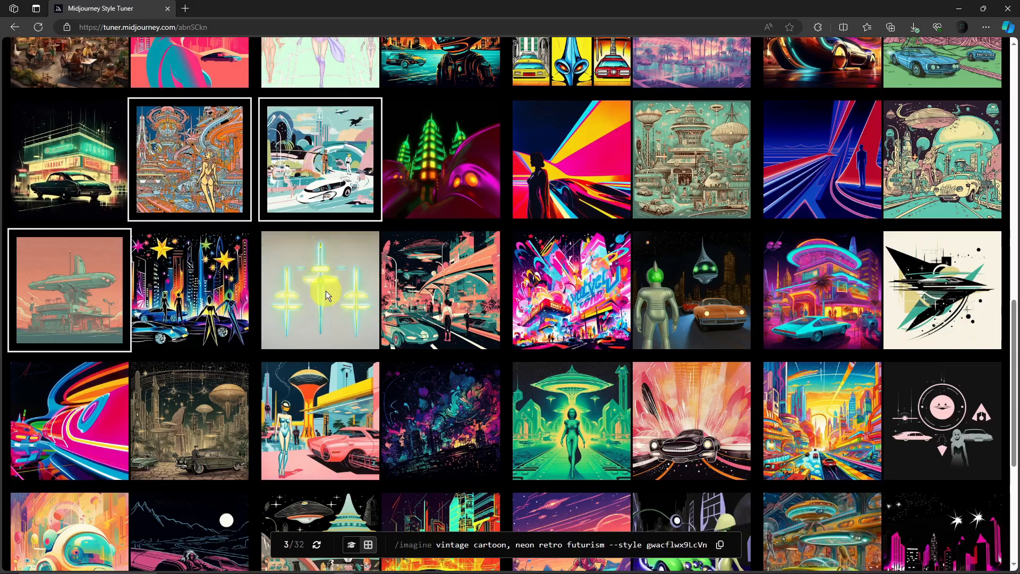
- Add the glowing crosses and the sepia flying-saucer city to the picks, and swap the ornate orange city for the neon diner
click(326, 291)
click(181, 297)
click(84, 190)
click(63, 293)
click(56, 422)
click(184, 417)
click(166, 292)
click(174, 154)
click(91, 146)
click(75, 275)
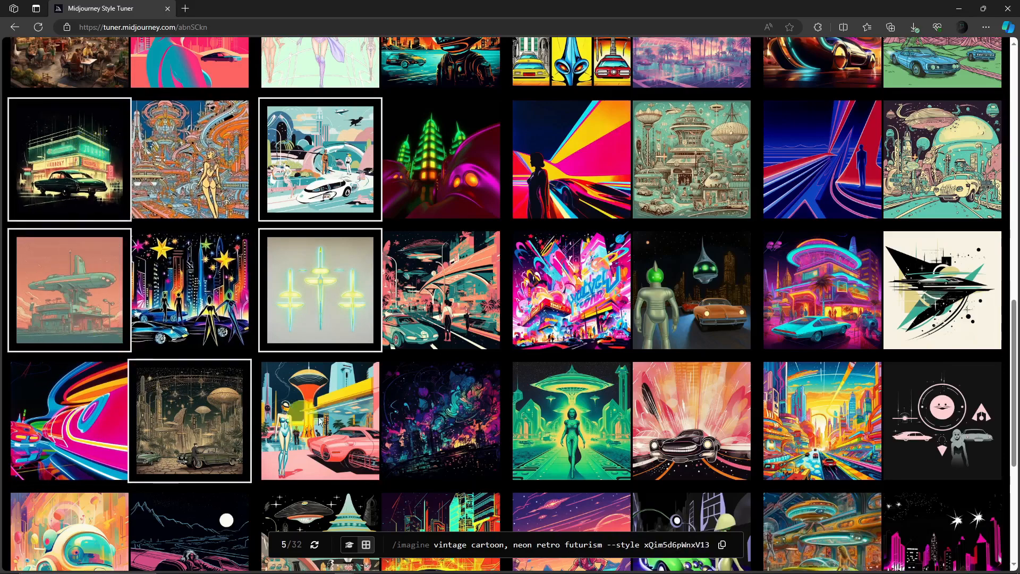
- Replace the sepia city with the magenta speed-lines style and deselect every other pick in the grid
click(213, 410)
click(92, 414)
click(80, 290)
click(78, 176)
click(275, 182)
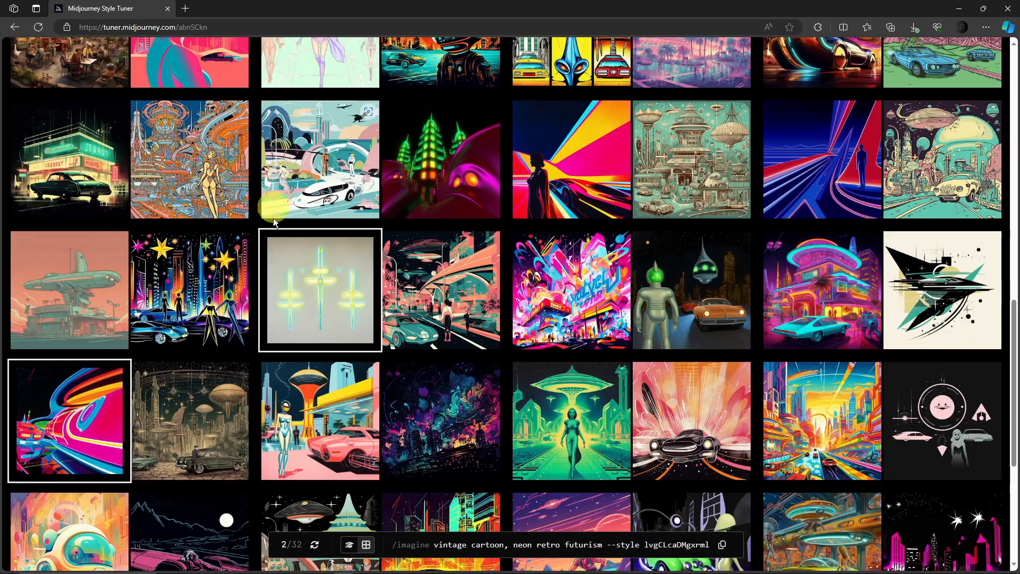
click(331, 313)
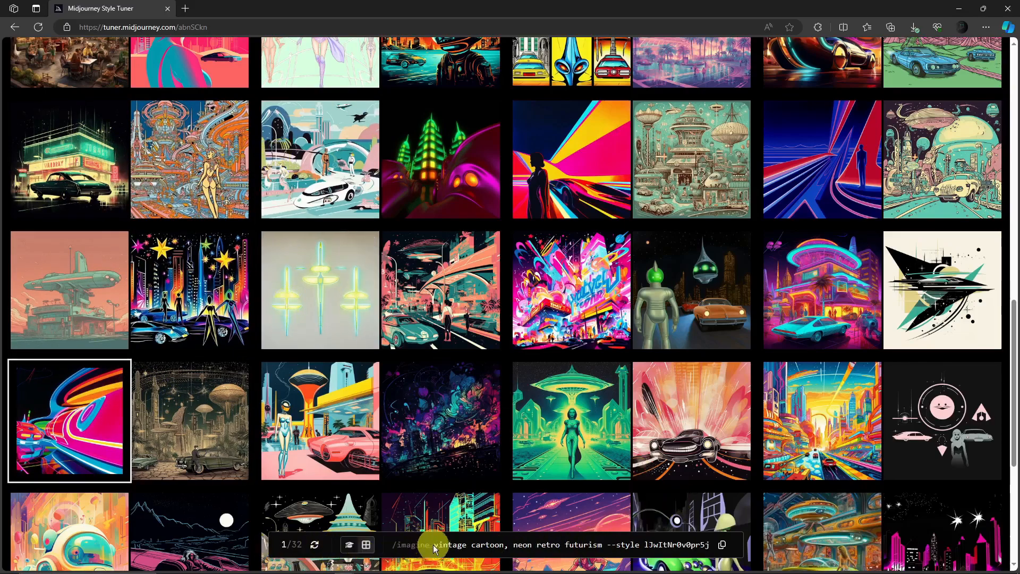
- Leave only the salmon-pink tower style selected and copy the resulting /imagine prompt with its style code
click(75, 176)
click(77, 333)
click(67, 433)
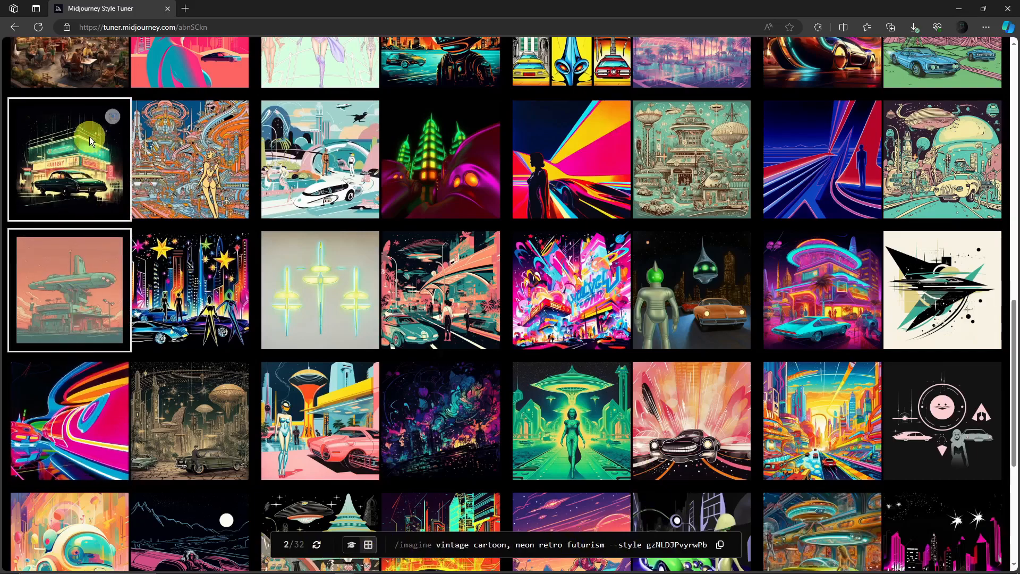
click(89, 137)
click(720, 546)
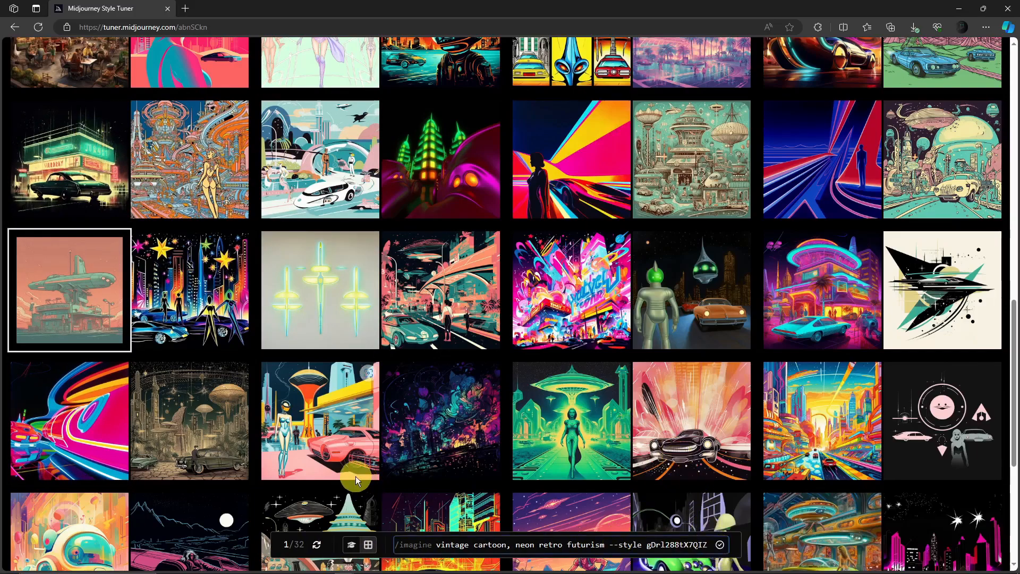
- Switch to Discord and fill an /imagine command with the copied prompt "vintage cartoon, neon retro futurism --style gDrl288tX7QIZ"
mouse_move(265, 564)
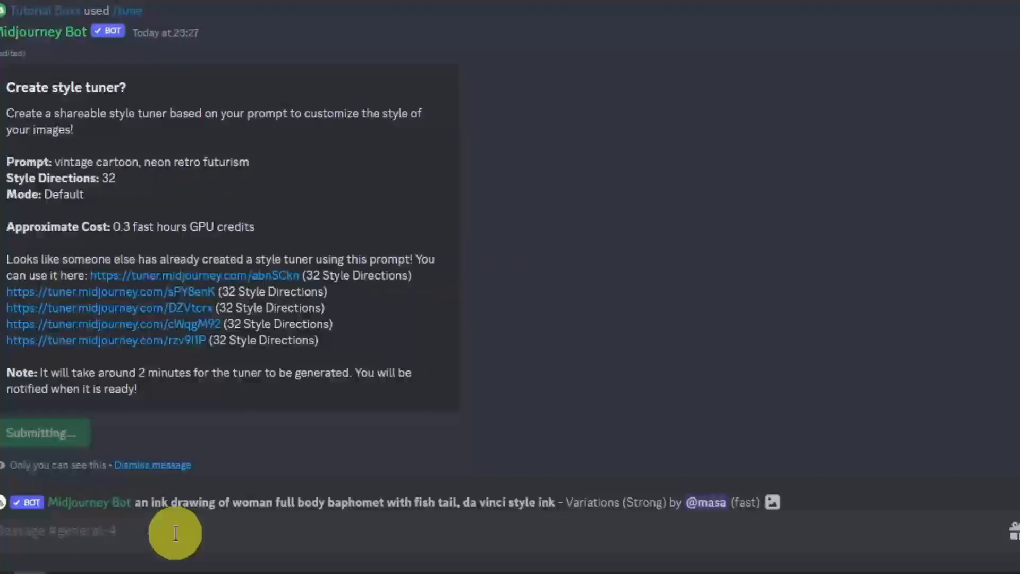
text(imag)
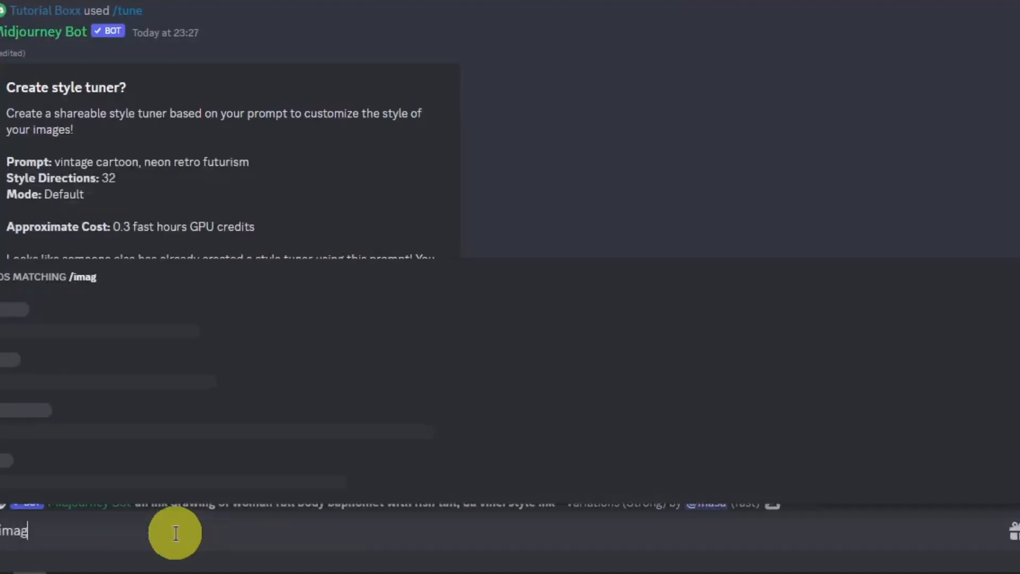
key(Tab)
key(ctrl+v)
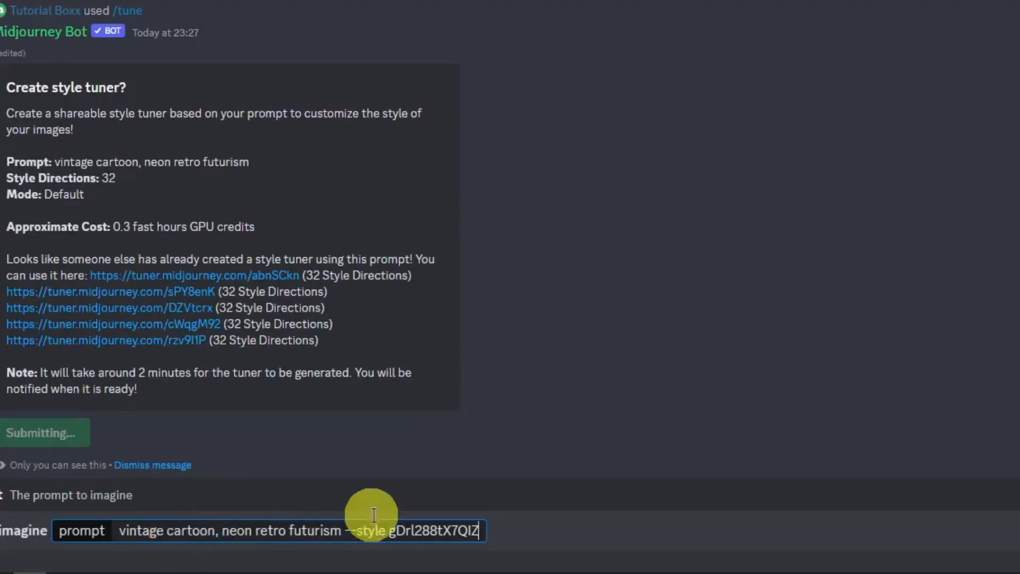
- Check the --style parameter in the pasted prompt, submit it, and review the posted prompt text
drag(357, 531, 490, 529)
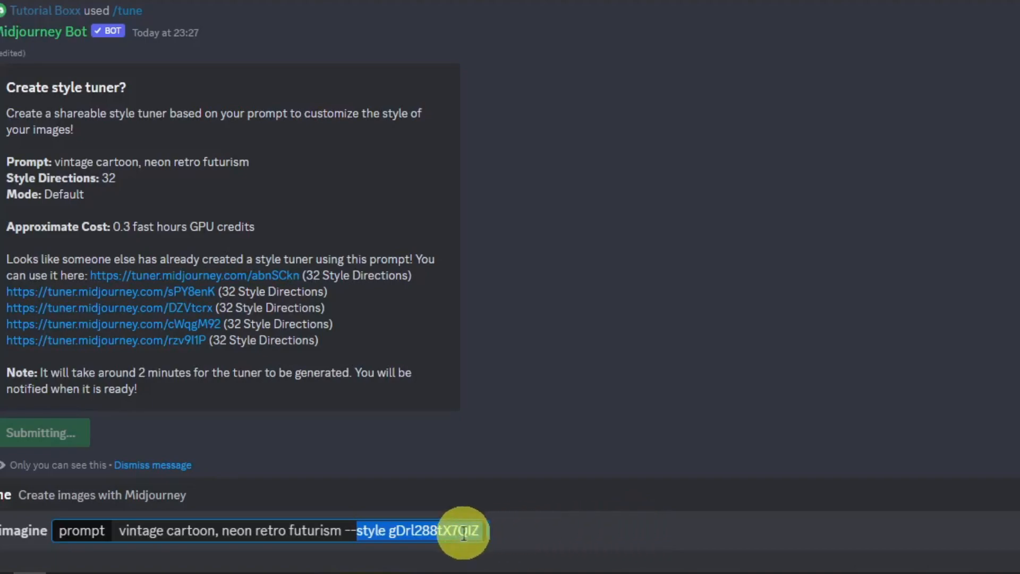
click(374, 531)
drag(367, 530, 467, 527)
click(515, 528)
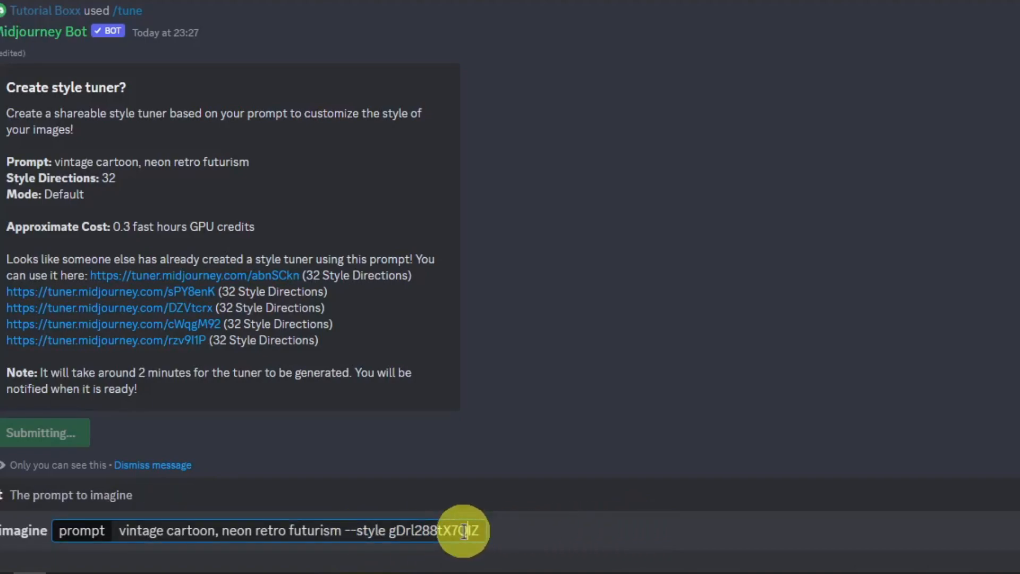
key(Return)
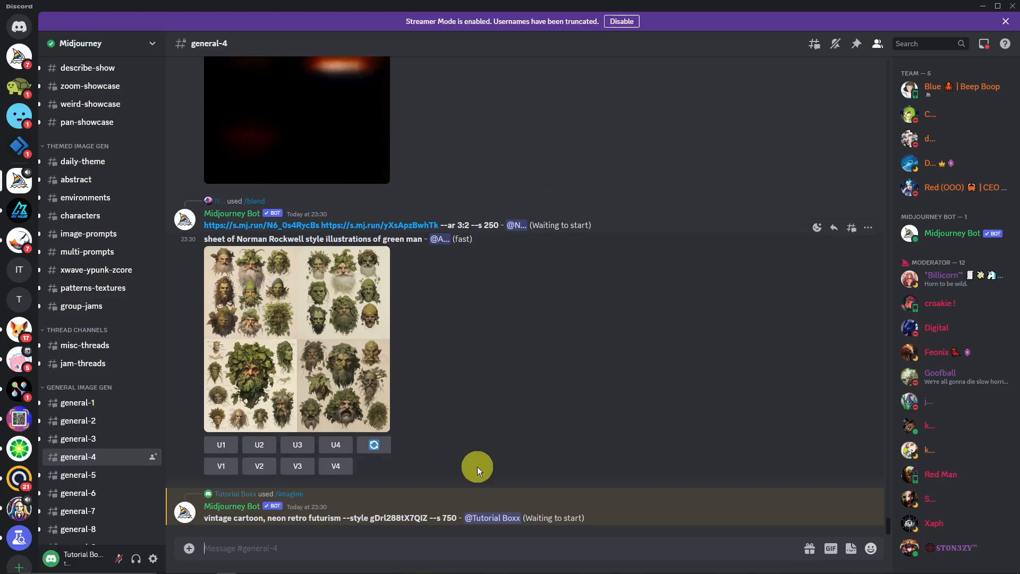
drag(203, 518, 338, 519)
click(337, 520)
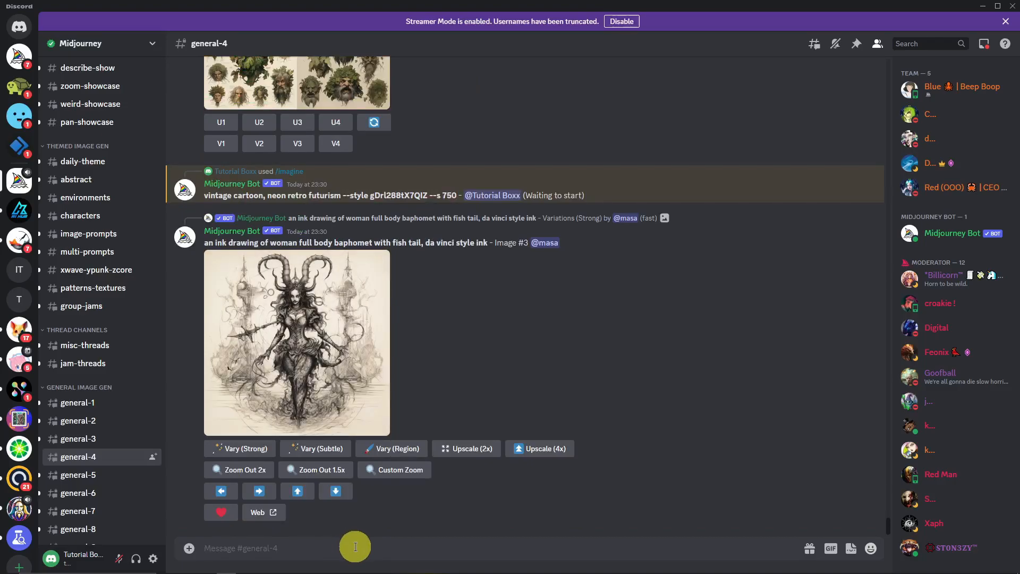
- Submit an /imagine prompt reading "superman vintage cartoon, neon retro futurism --style gDrl288tX7QIZ"
text(/im)
key(Return)
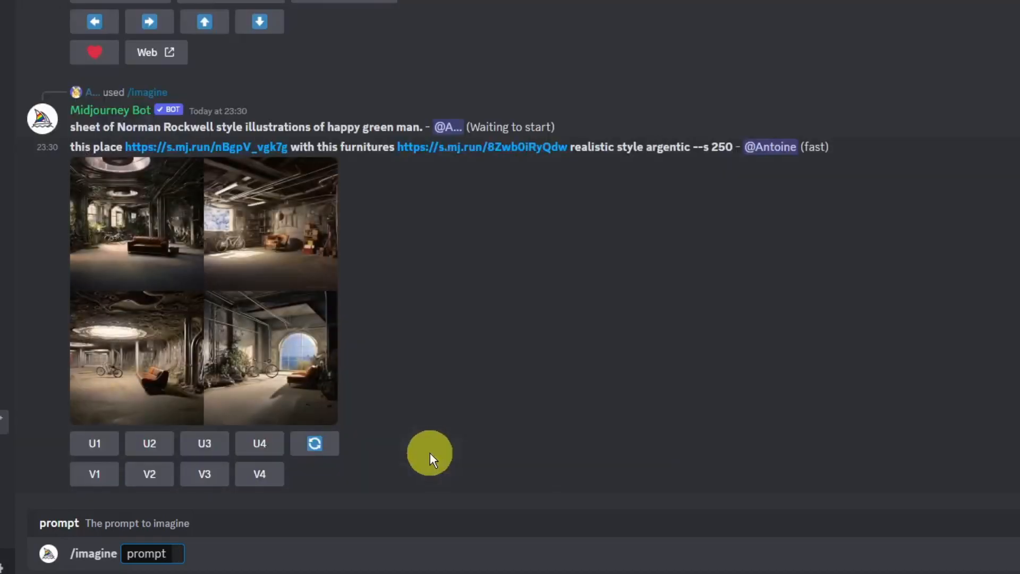
text(perman)
key(ctrl+v)
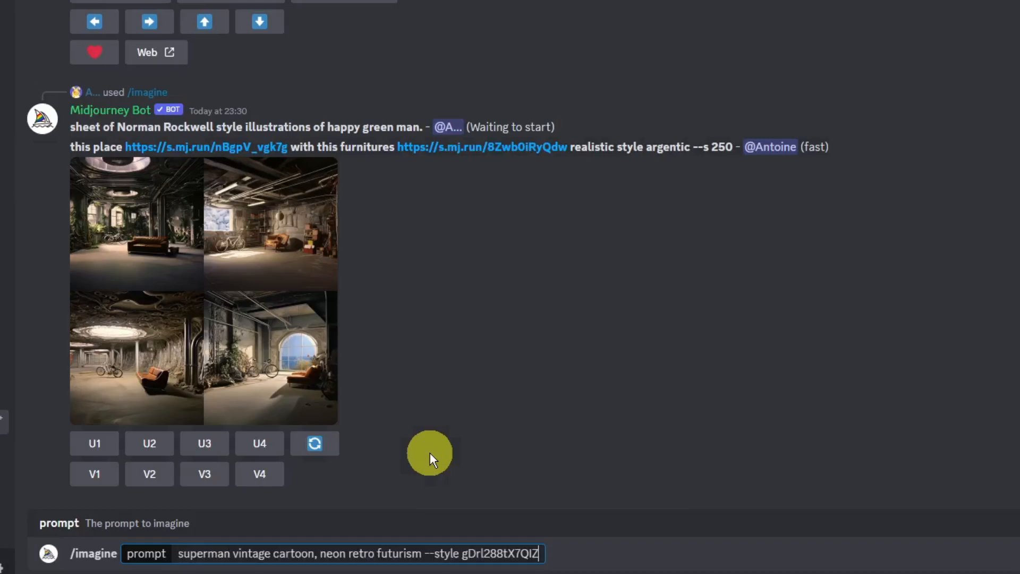
key(Return)
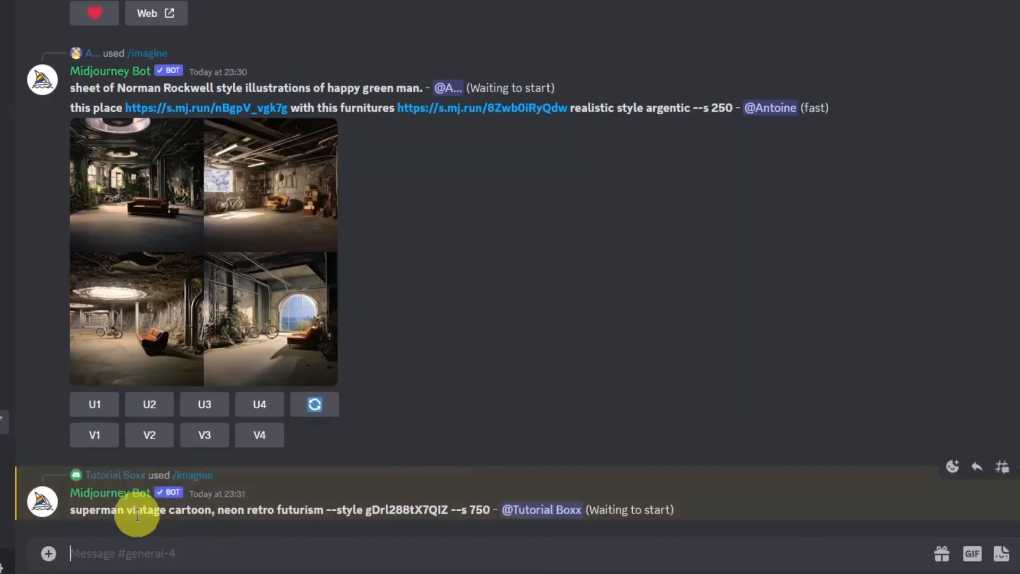
- Review the wording of the superman prompt and view the image grid generated from the first prompt enlarged
drag(132, 511, 324, 508)
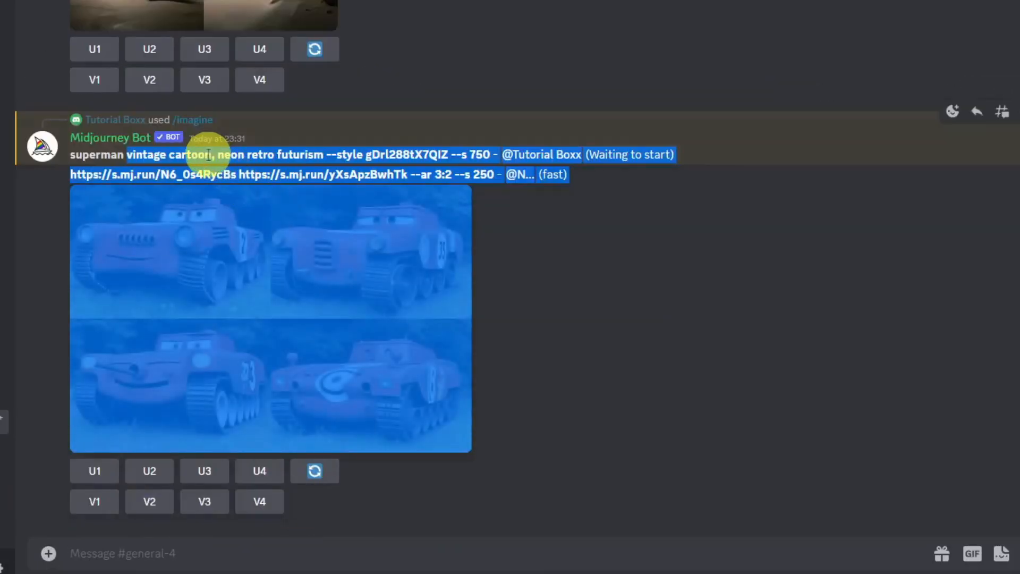
click(211, 158)
drag(65, 154, 126, 154)
click(150, 154)
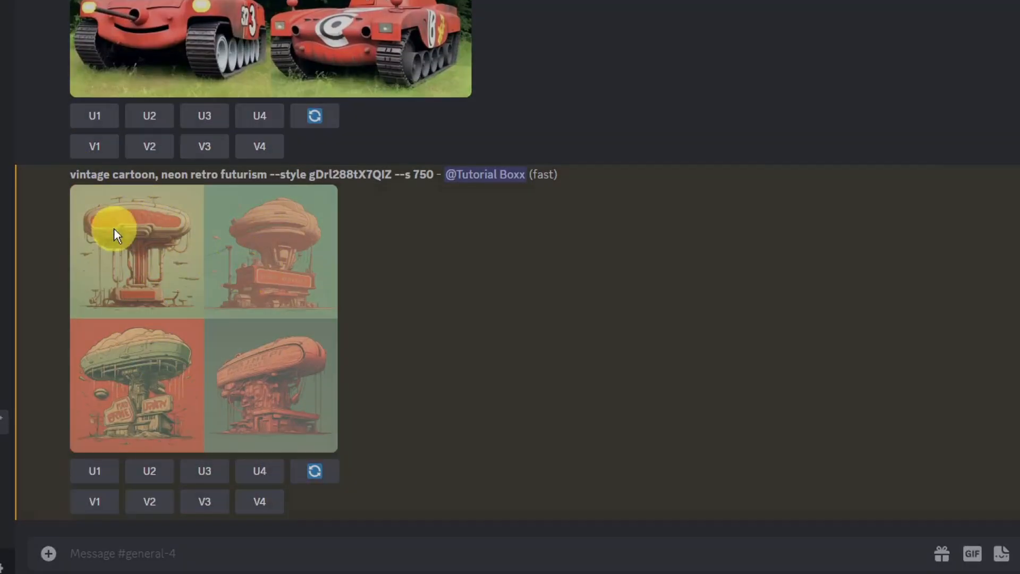
click(114, 228)
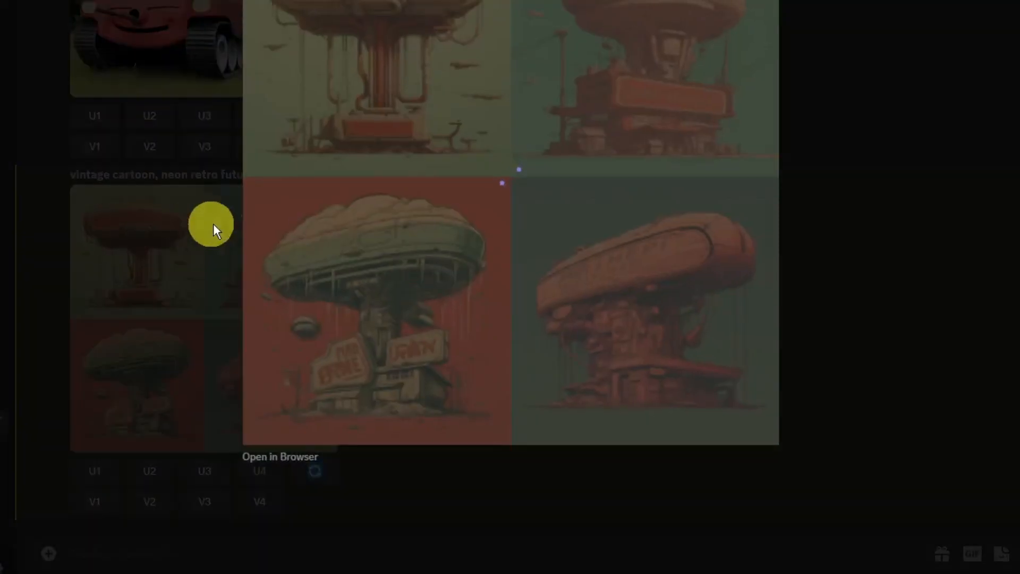
click(516, 497)
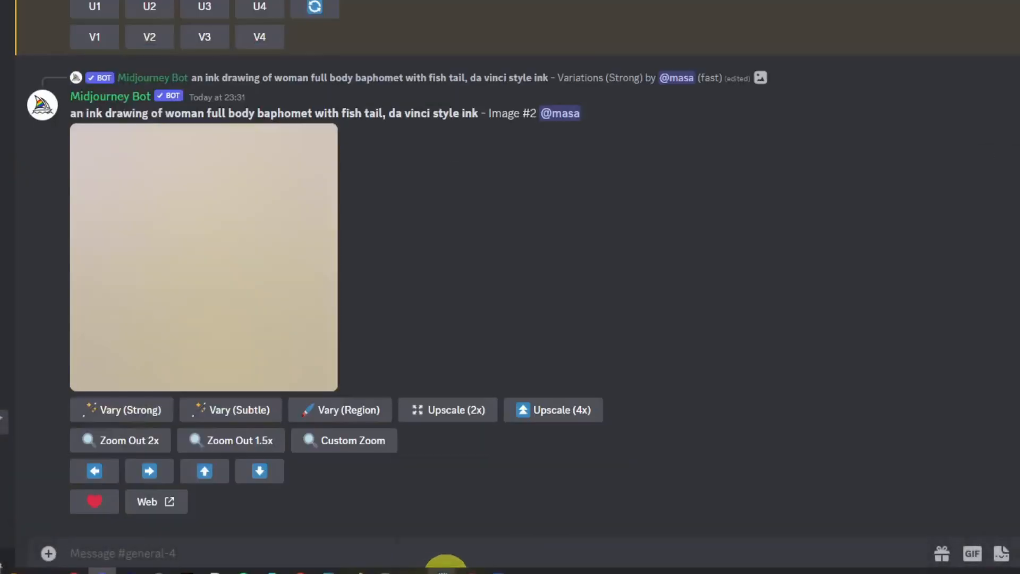
- Fill an /imagine command with "vintage cartoon, neon retro futurism --style gDrl288tX7QIZ --style random- 16", checking the random style syntax in the notes
mouse_move(444, 570)
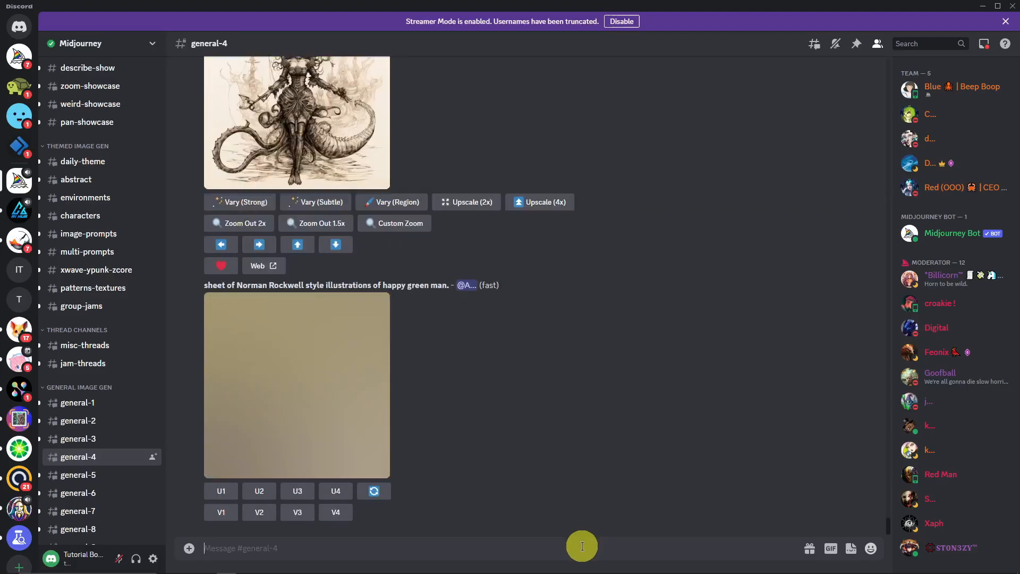
text(/imagine)
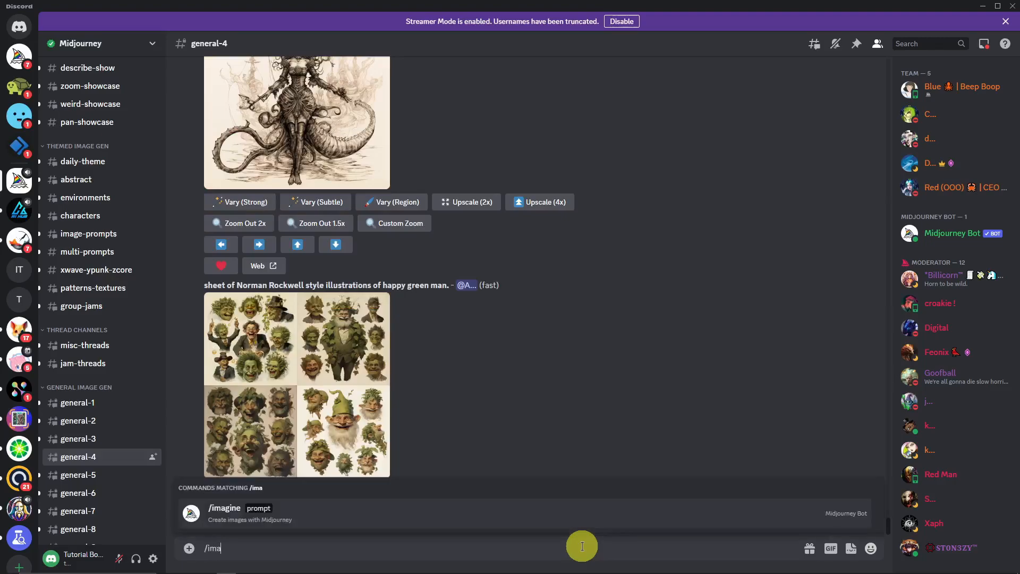
key(Tab)
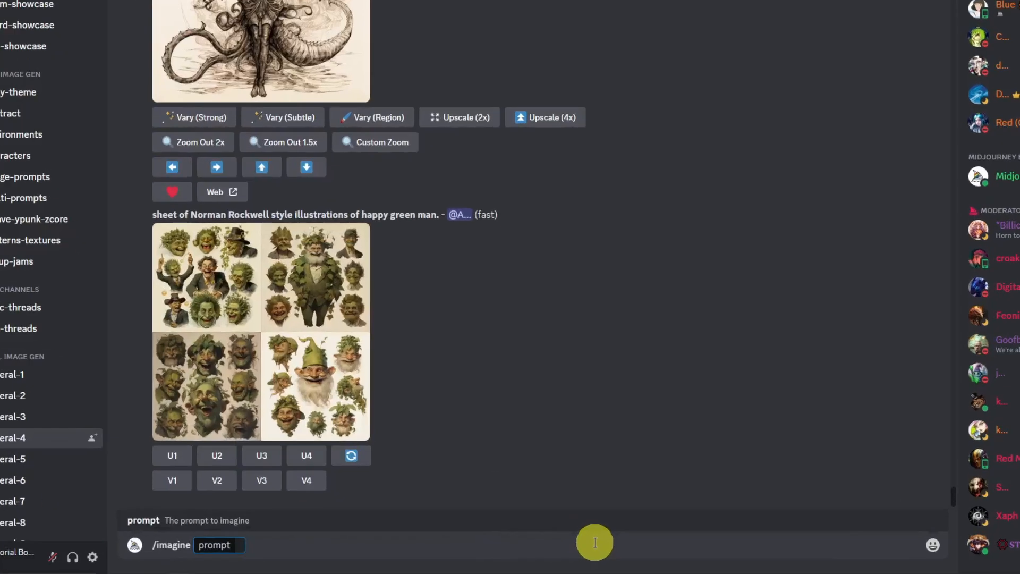
text(vintage cartoon, neon retro futurism --style gDrl288tX7QIZ)
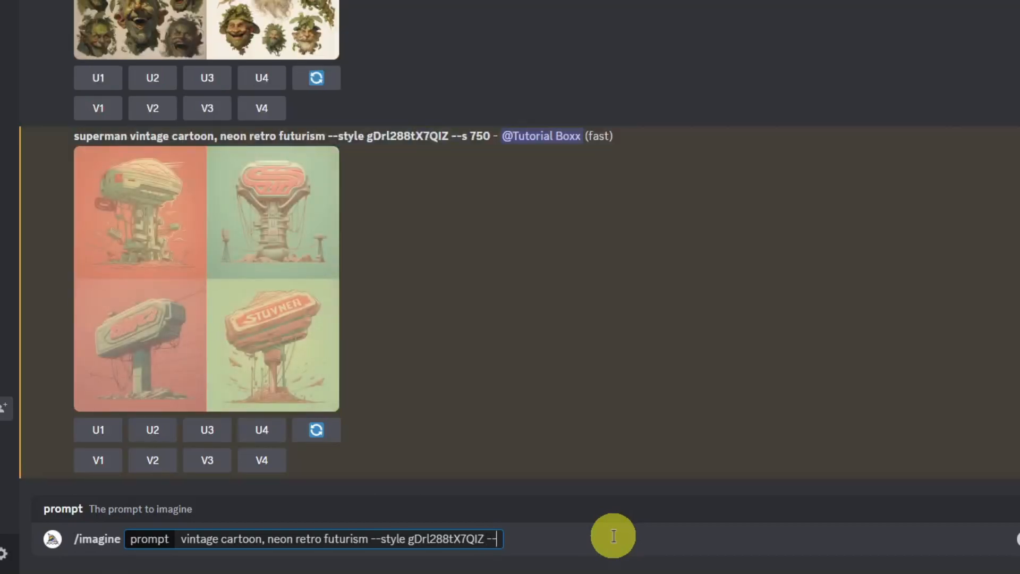
mouse_move(250, 565)
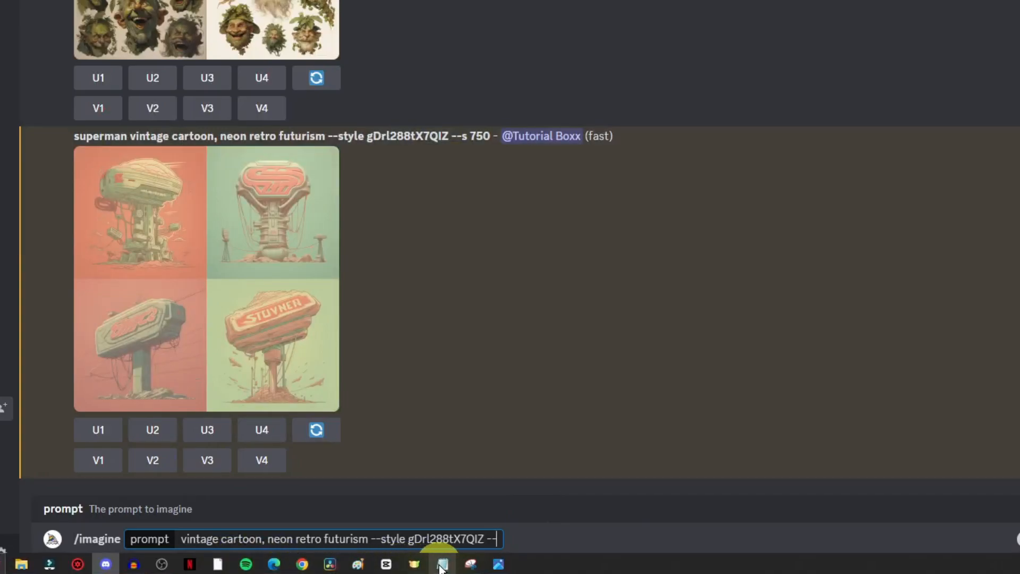
mouse_move(443, 565)
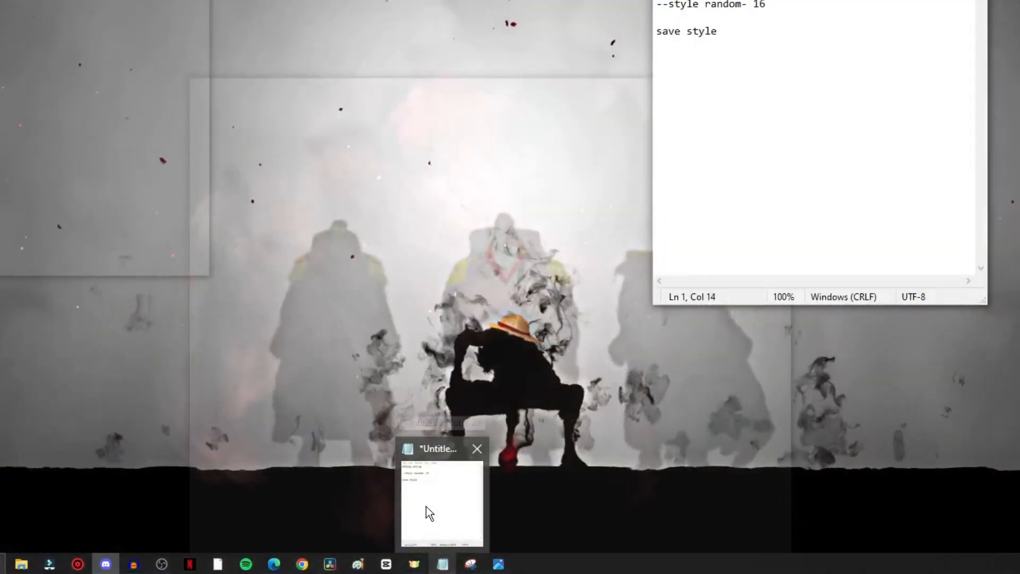
text(style gDrl288tX7QIZ --style random 16)
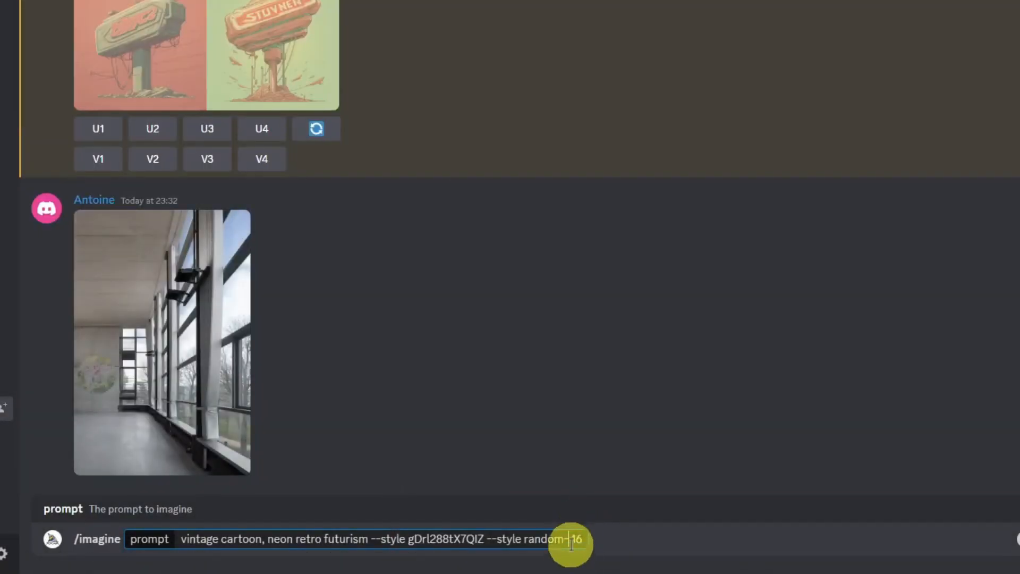
- Try 32 as the random style value in the prompt, set it back to 16, and submit the prompt
click(590, 538)
double_click(579, 539)
text(32)
double_click(575, 539)
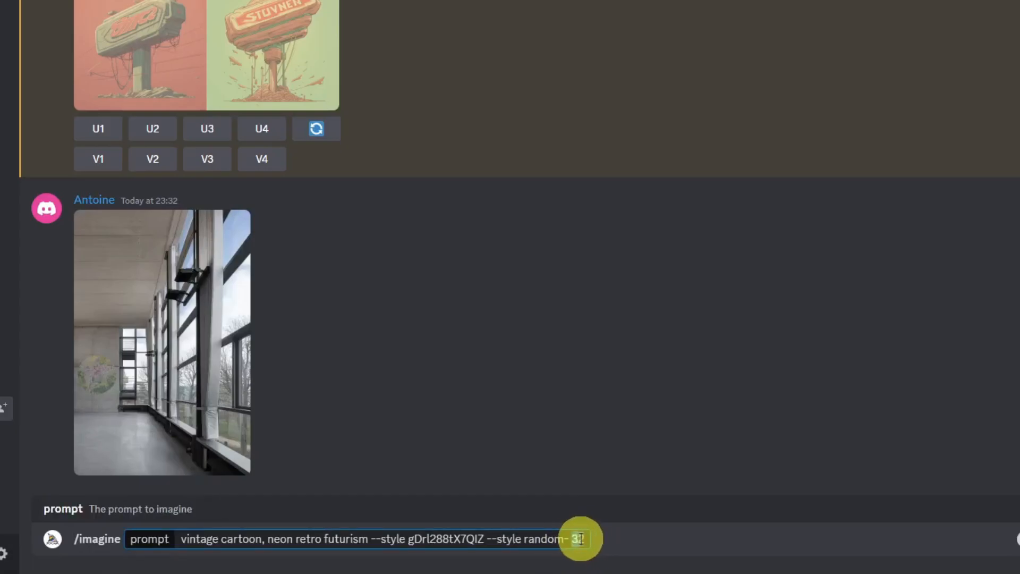
text(16)
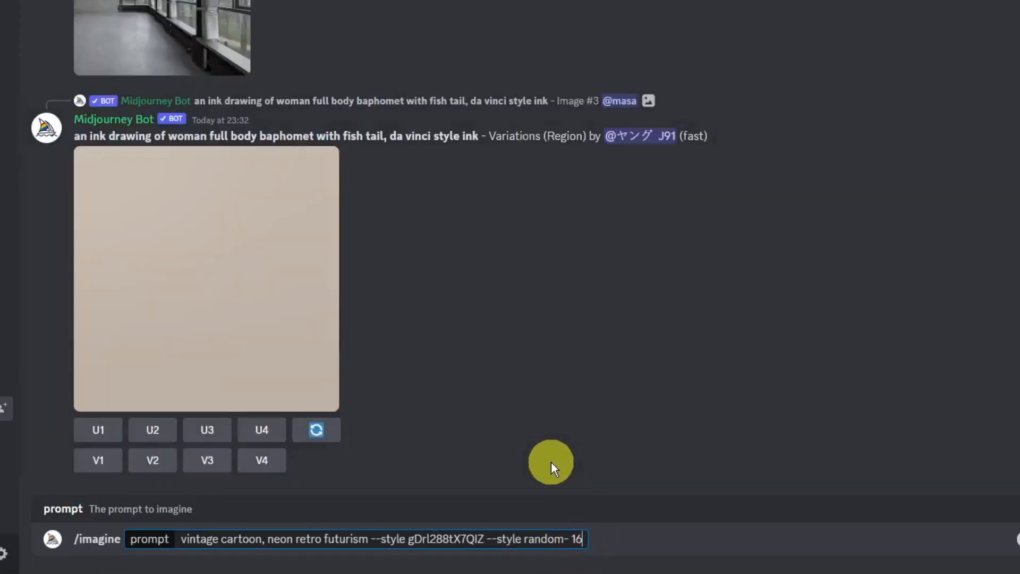
key(Return)
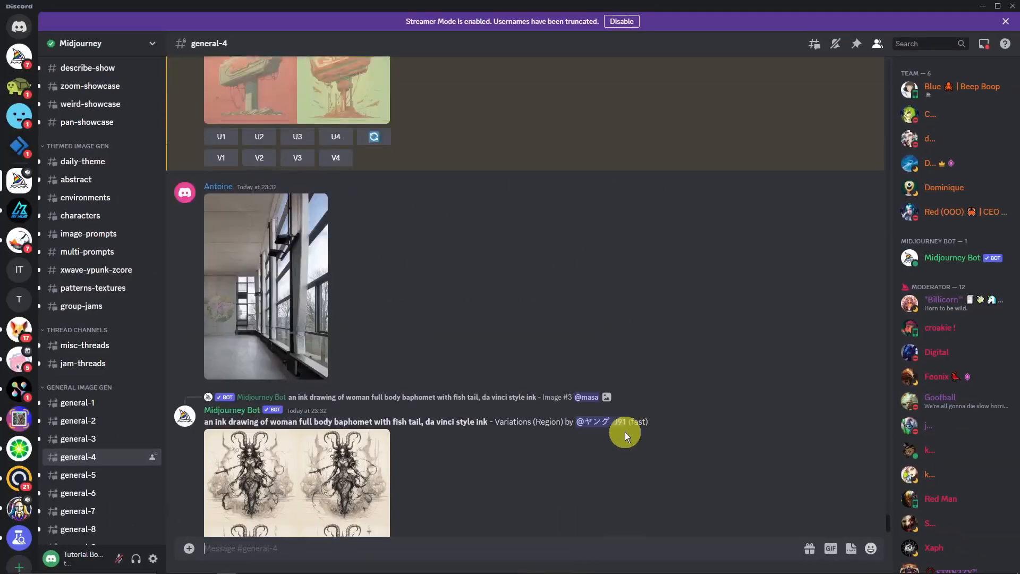
- Examine the superman prompt's image grid enlarged and compare it with the "vintage cartoon, neon retro futurism" wording above it
scroll(565, 396, up, 3)
scroll(522, 371, up, 1)
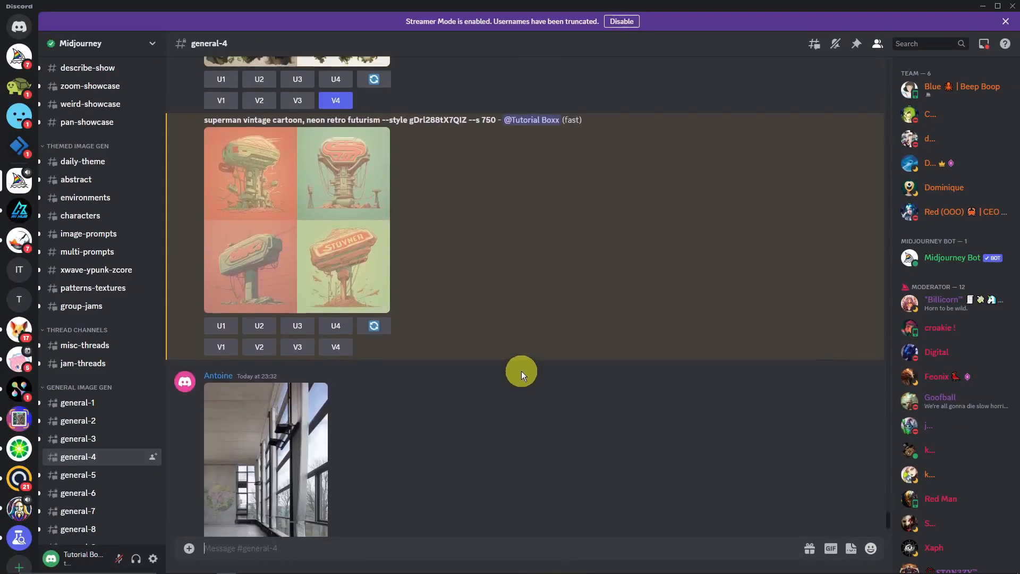
scroll(531, 369, up, 2)
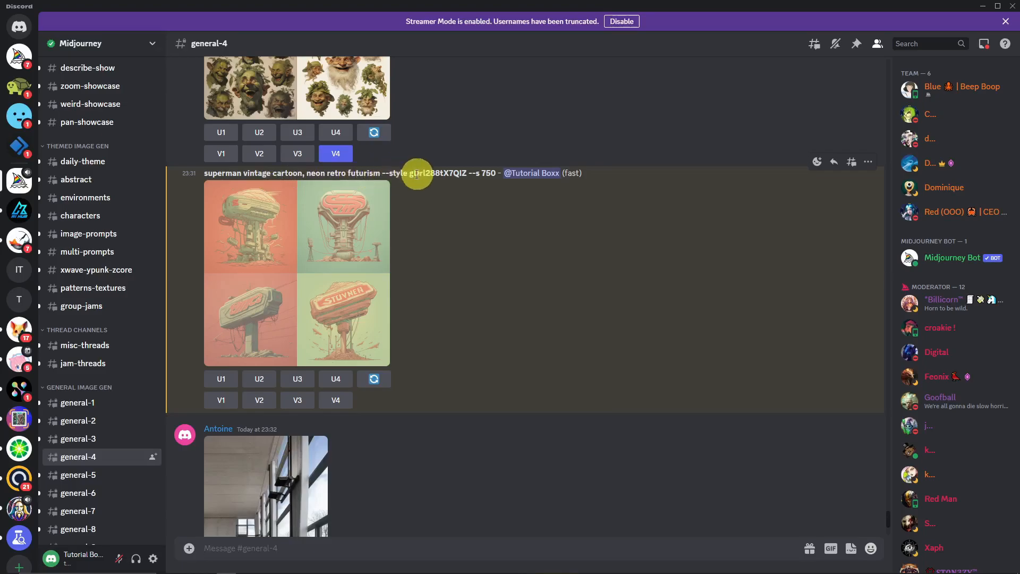
click(289, 249)
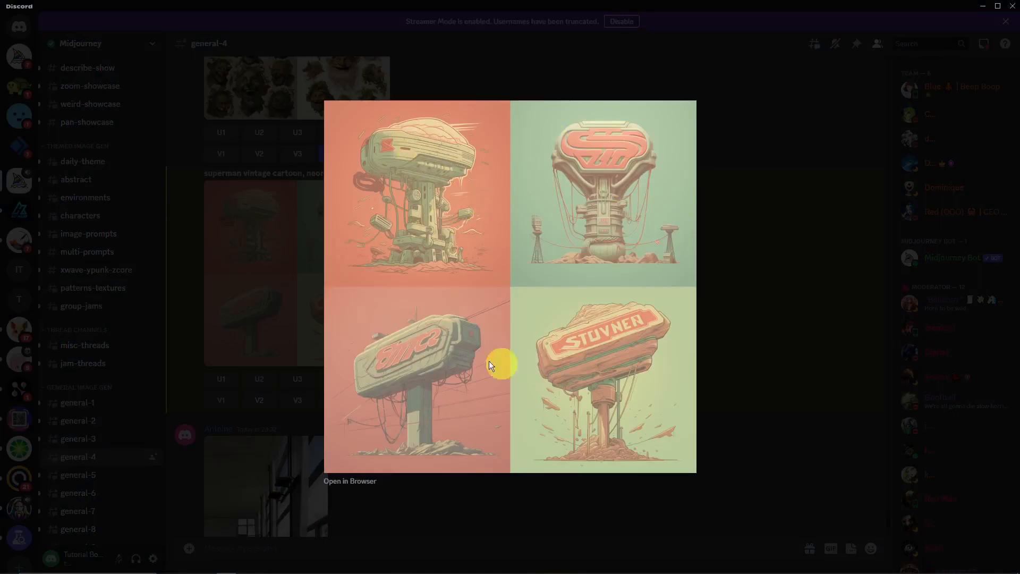
click(179, 268)
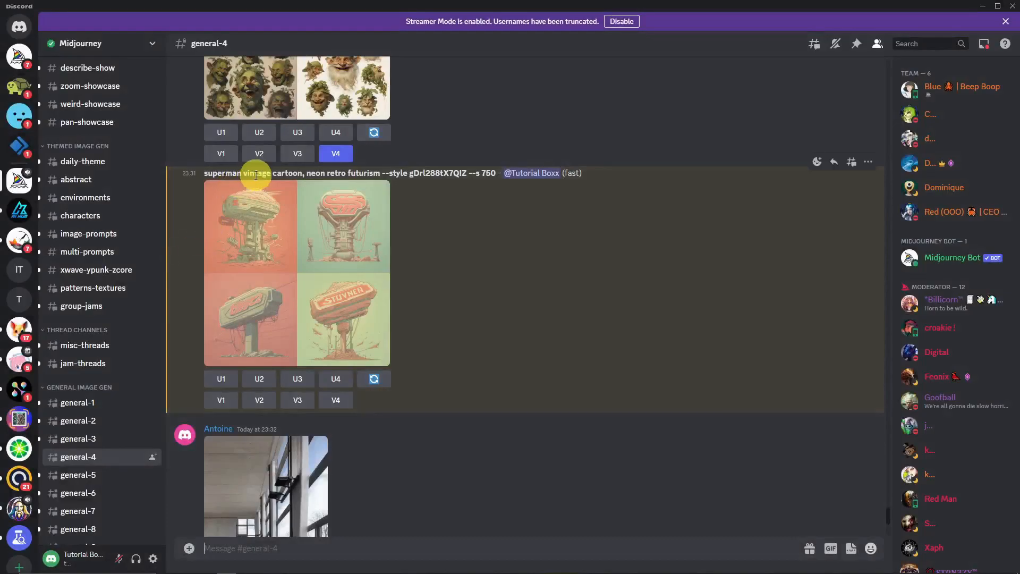
click(271, 207)
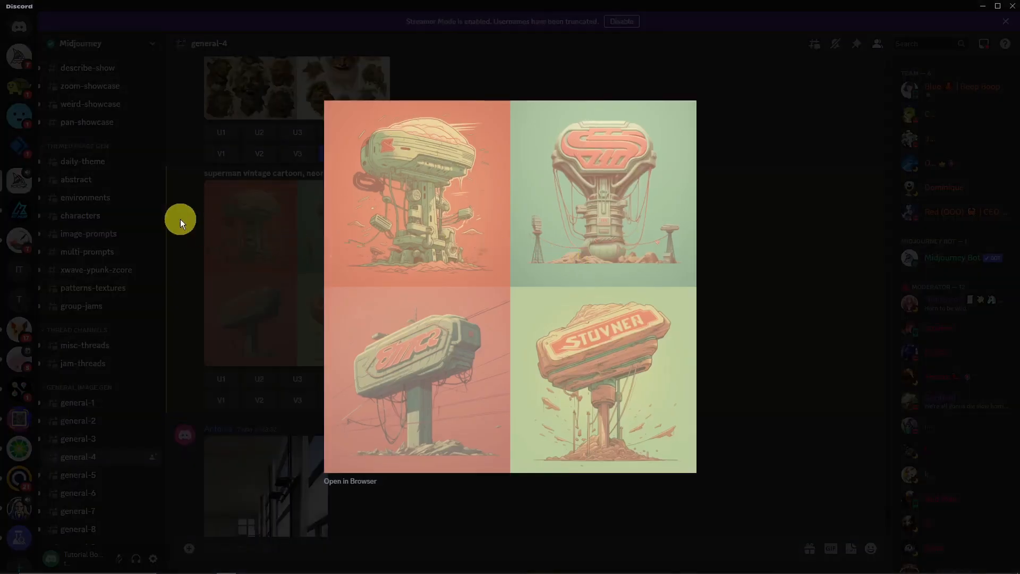
click(180, 219)
drag(244, 173, 355, 174)
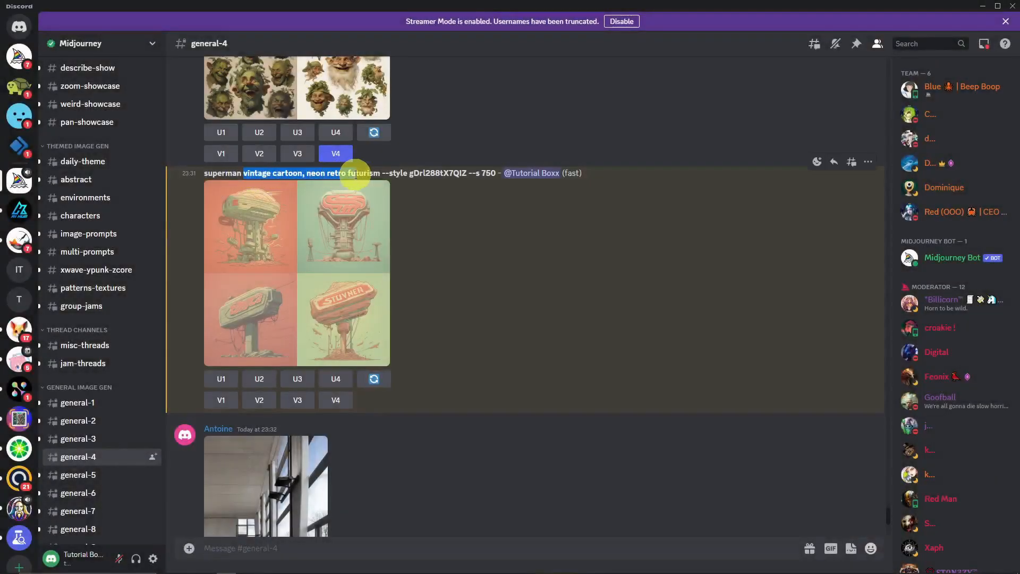
click(363, 175)
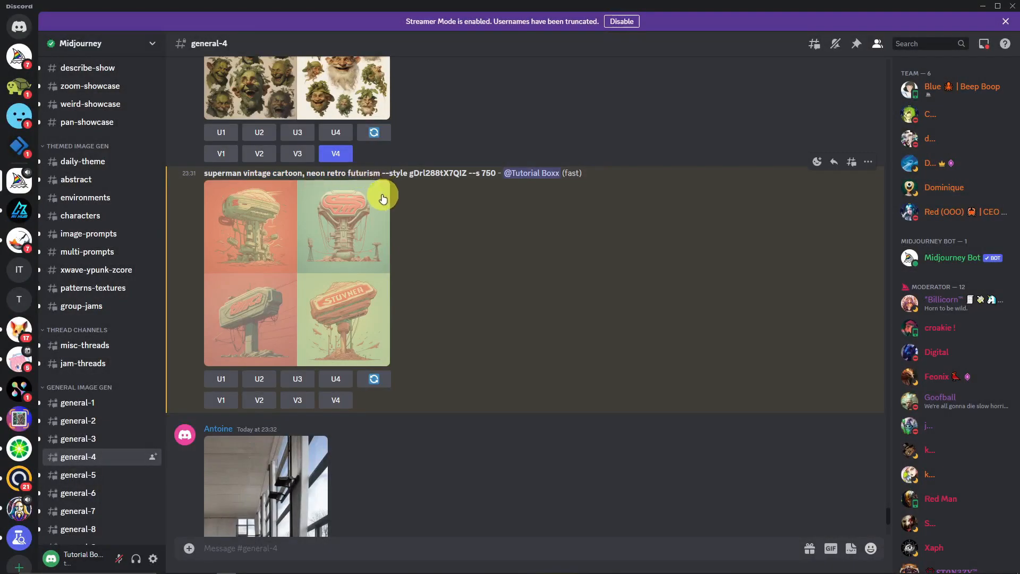
- Create a style tuner with /tune from the copied prompt "superman vintage cartoon, neon retro futurism", using 32 style directions and default mode
drag(205, 174, 376, 171)
key(ctrl+c)
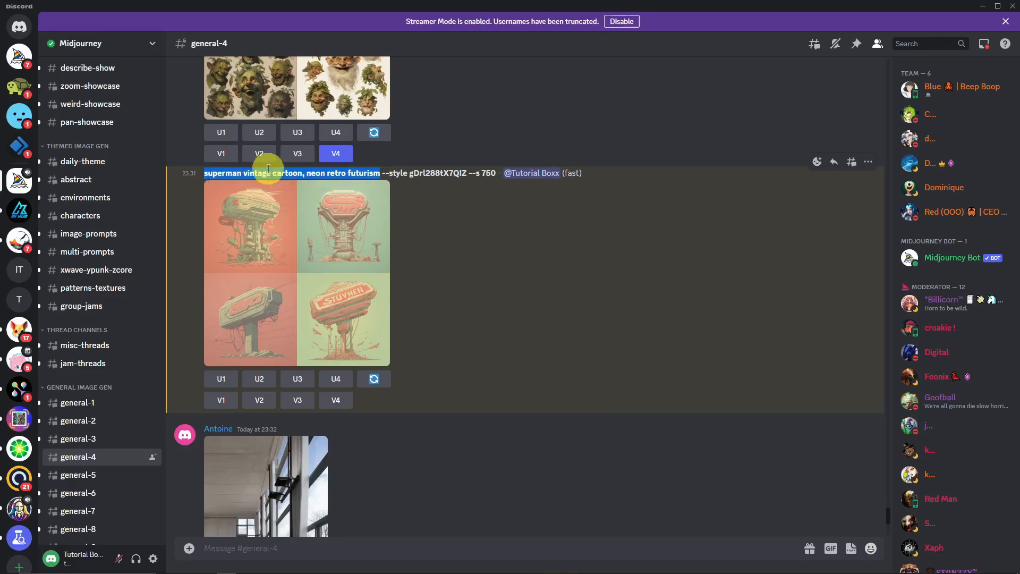
click(444, 549)
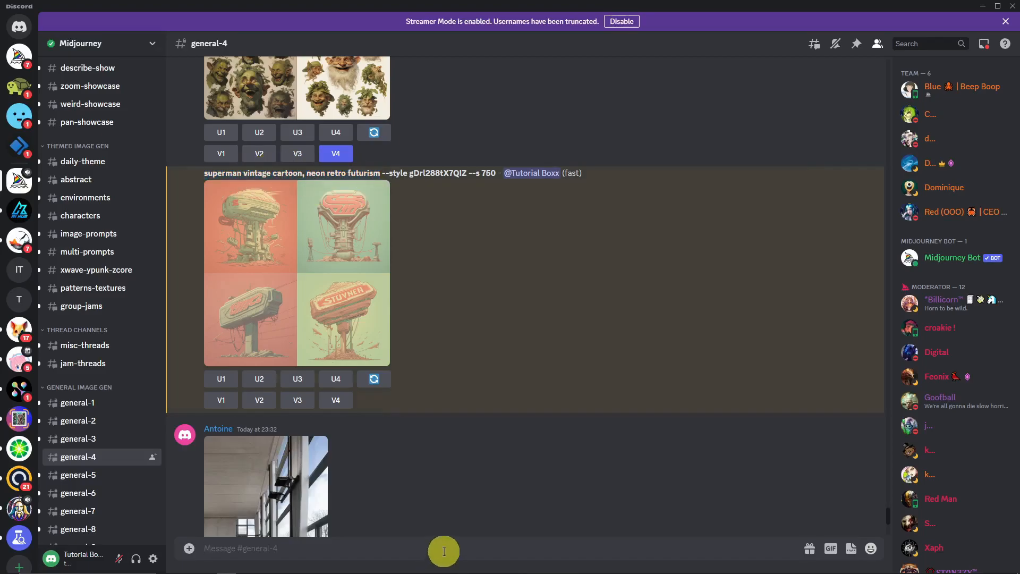
text(/tune)
key(Tab)
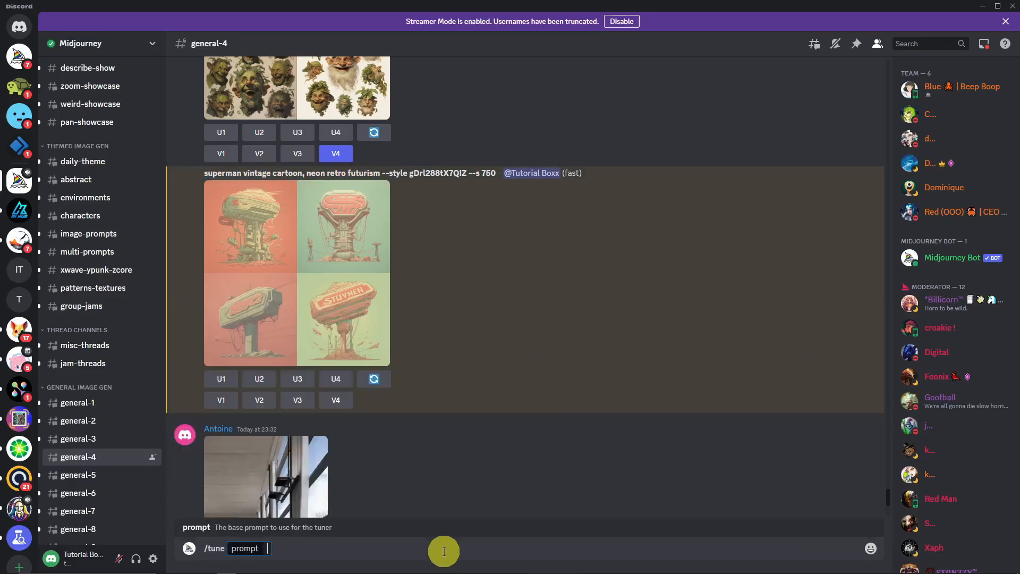
key(ctrl+v)
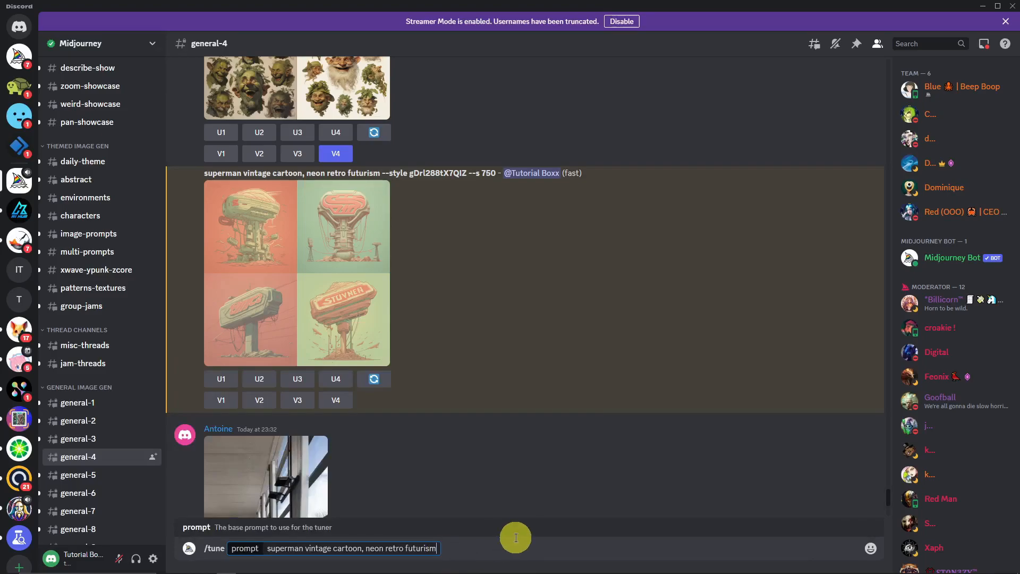
key(Return)
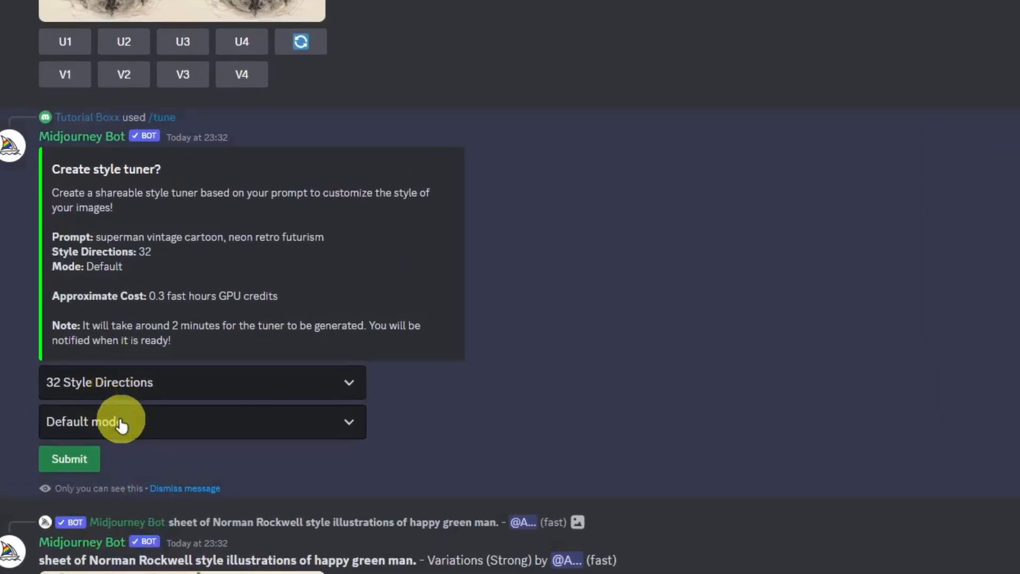
click(70, 467)
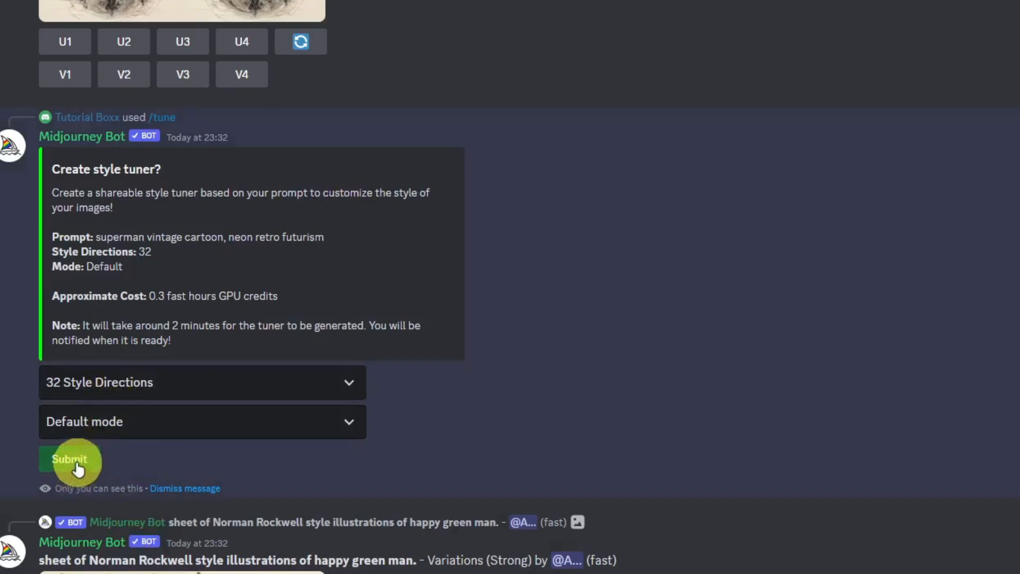
click(258, 475)
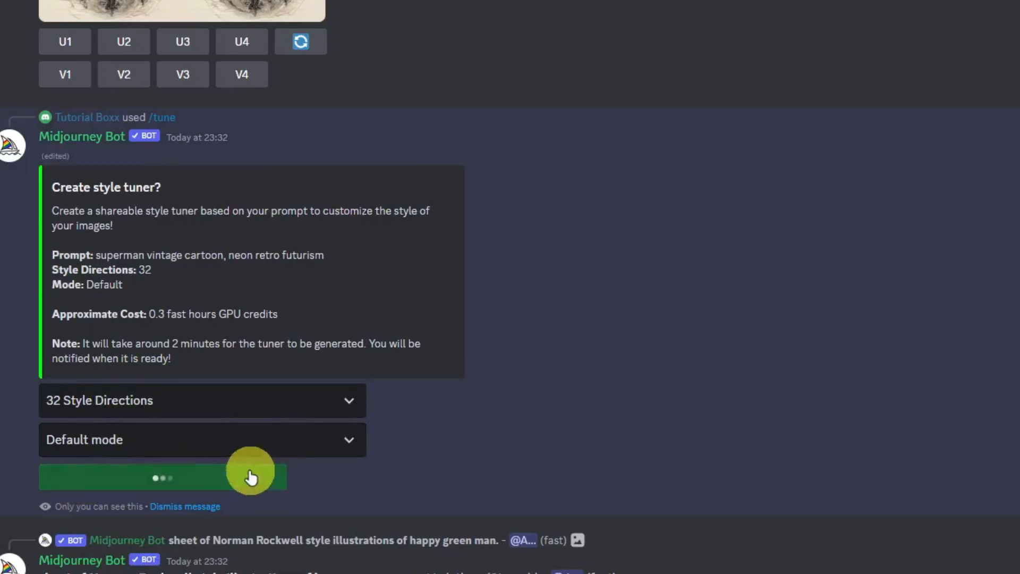
- Switch to the Style Tuner page in the browser, add the green alien and orange car image to the selection, and copy the prompt
scroll(261, 416, up, 4)
scroll(262, 415, down, 2)
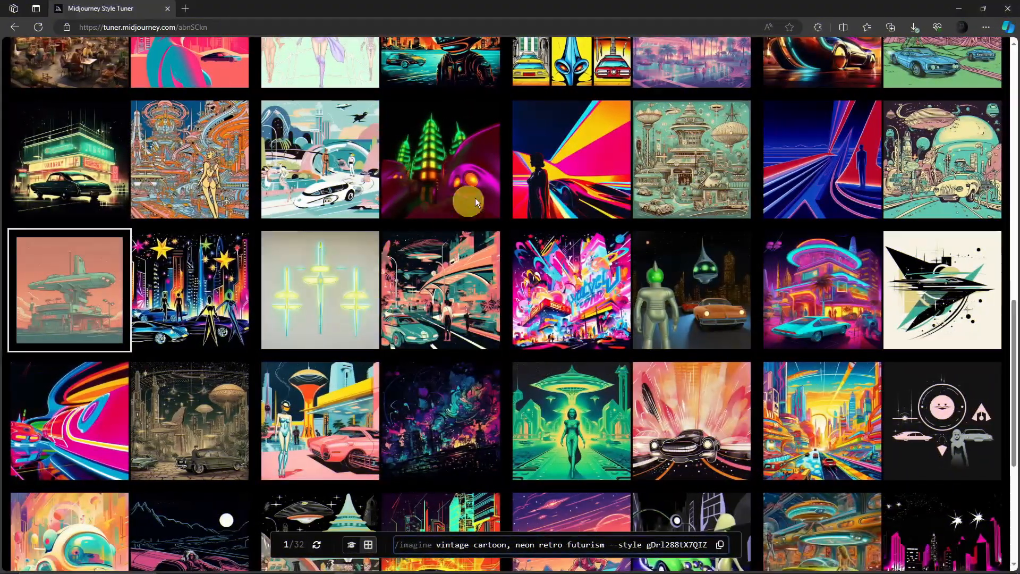
click(656, 286)
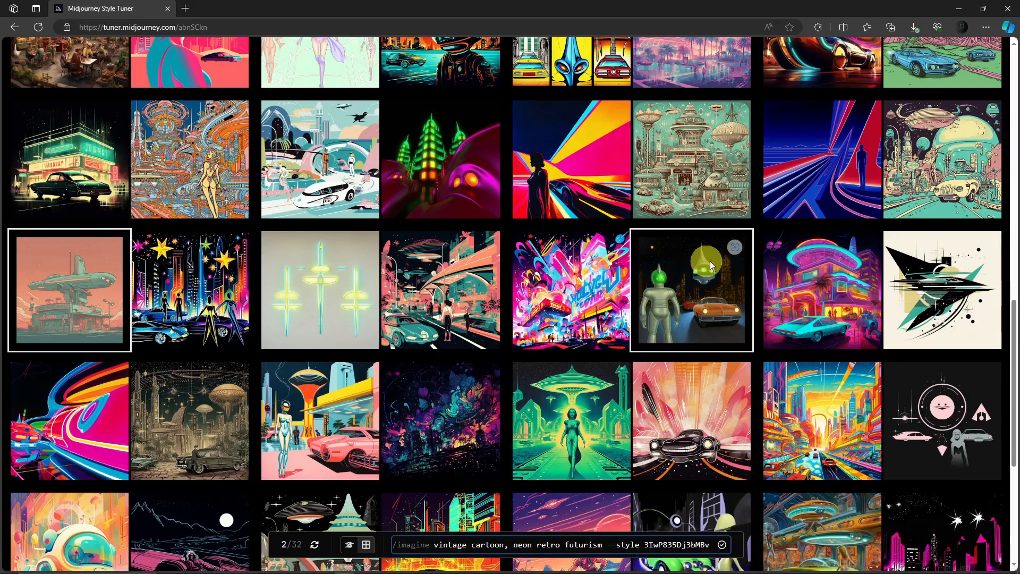
click(722, 545)
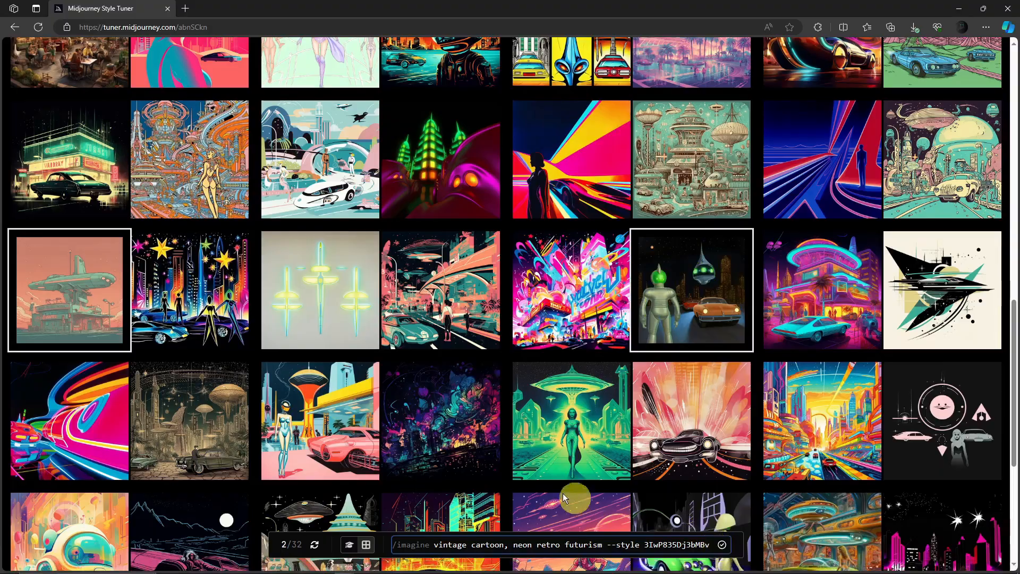
- Switch to Discord and submit an /imagine command with the copied prompt "vintage cartoon, neon retro futurism --style 3IwP835Dj3bMBv"
mouse_move(319, 570)
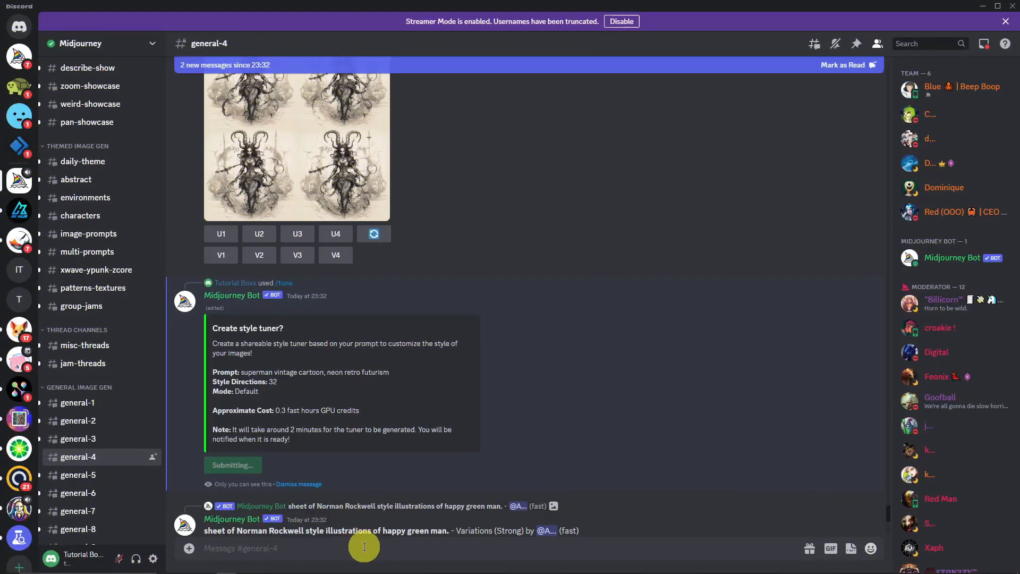
text(/imagine)
key(Tab)
key(ctrl+v)
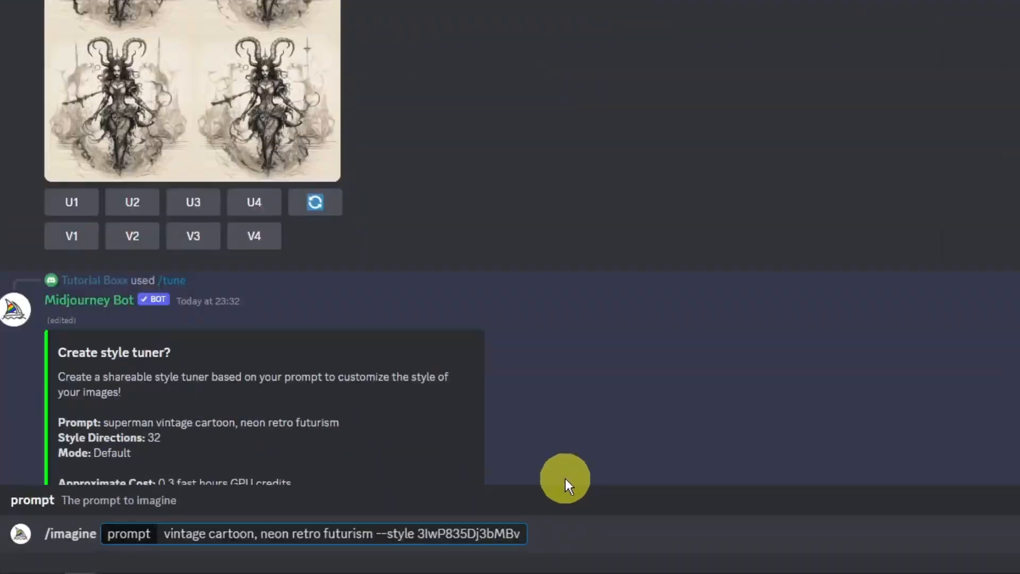
key(Return)
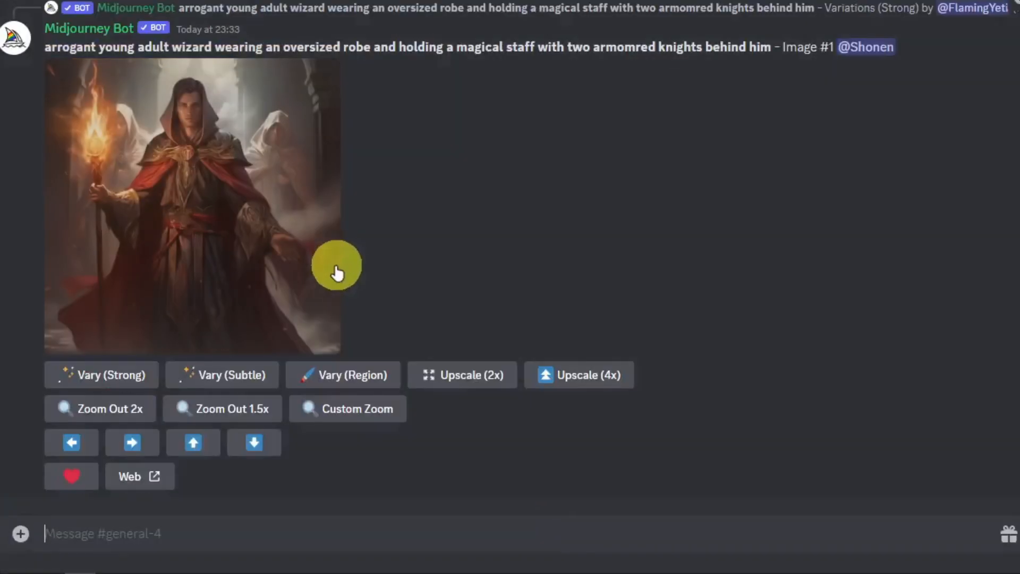
- Check the newly posted prompt's progress and view the image grid from the gDrl288tX7QIZ style prompt enlarged
scroll(351, 267, up, 5)
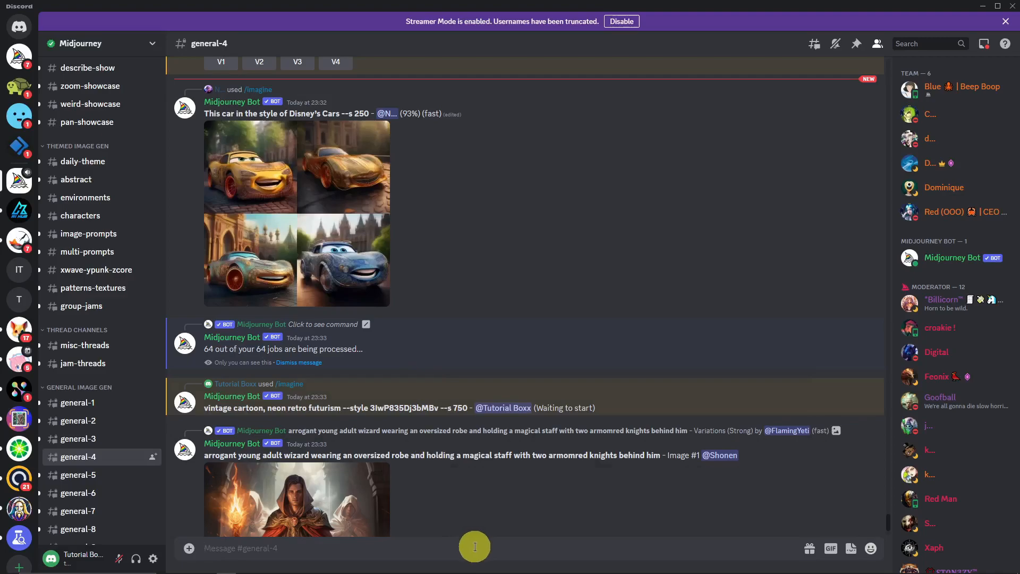
text(/)
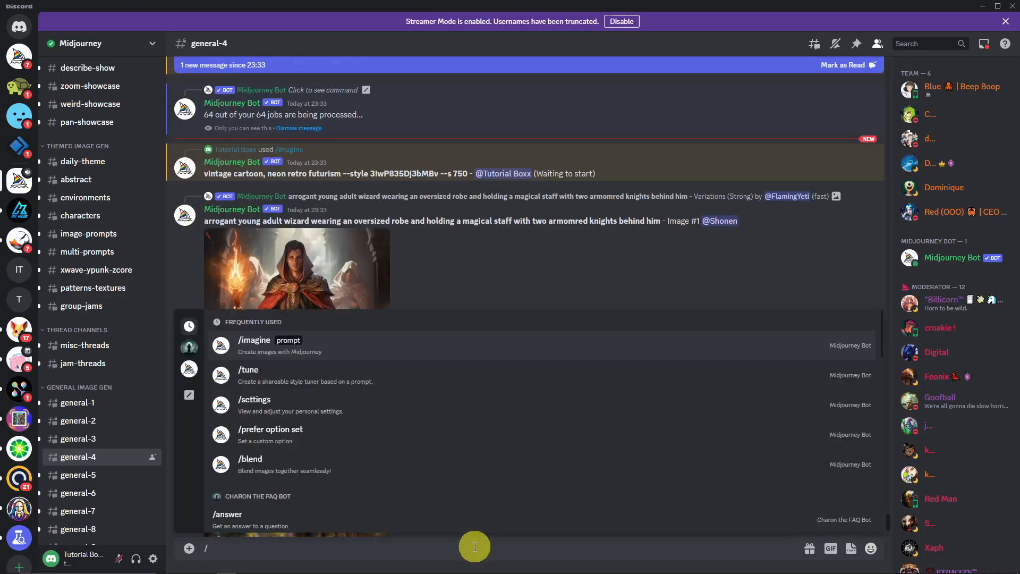
key(BackSpace)
scroll(289, 220, up, 8)
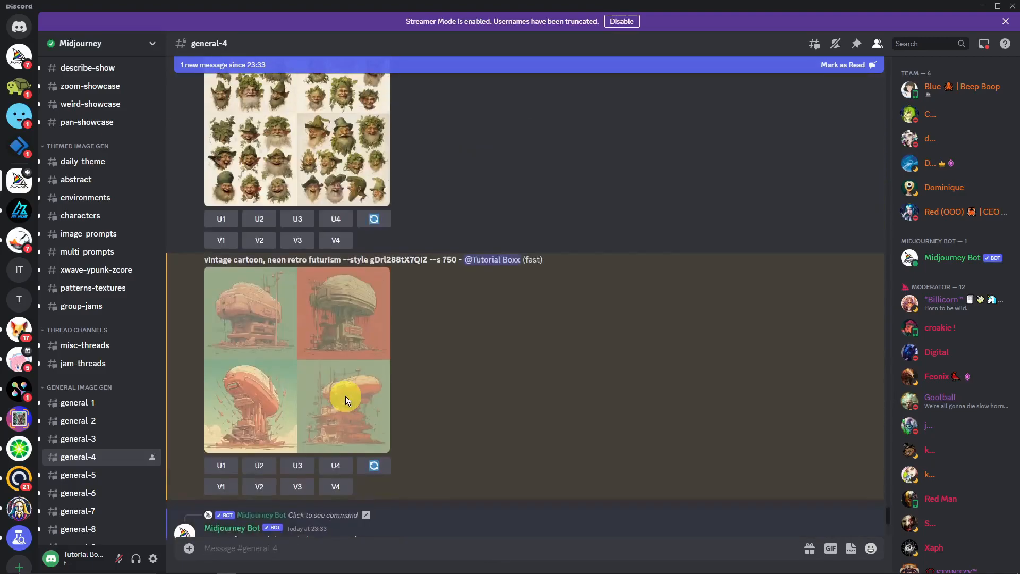
click(314, 321)
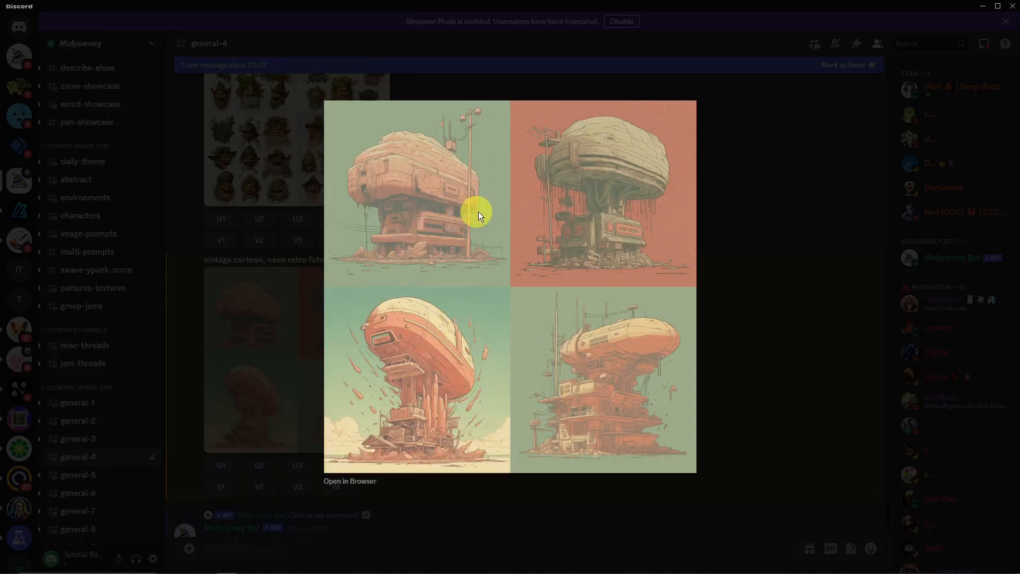
click(815, 342)
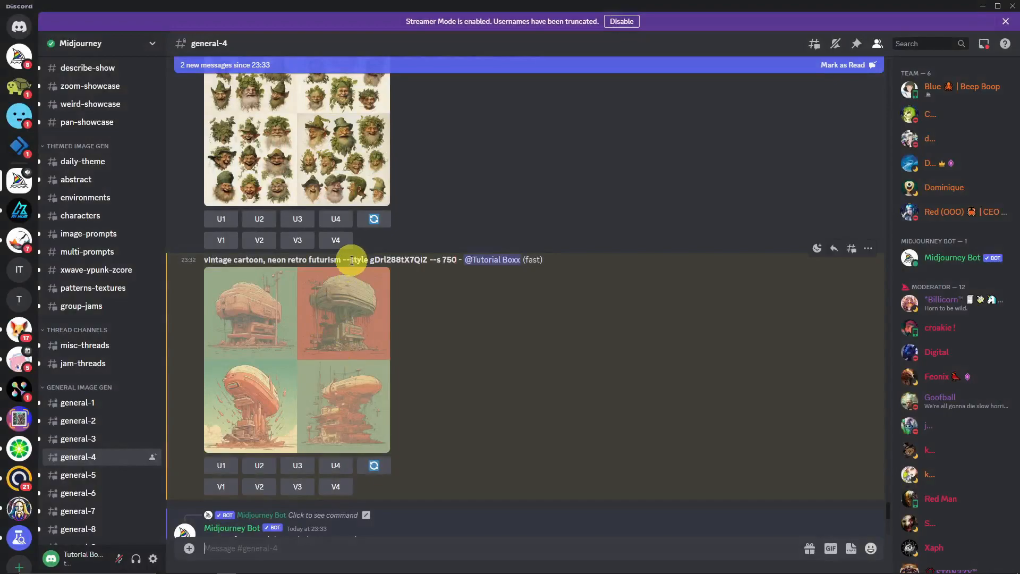
- Begin a /prefer option set command with "sample 1" as the option name
text(/prefe)
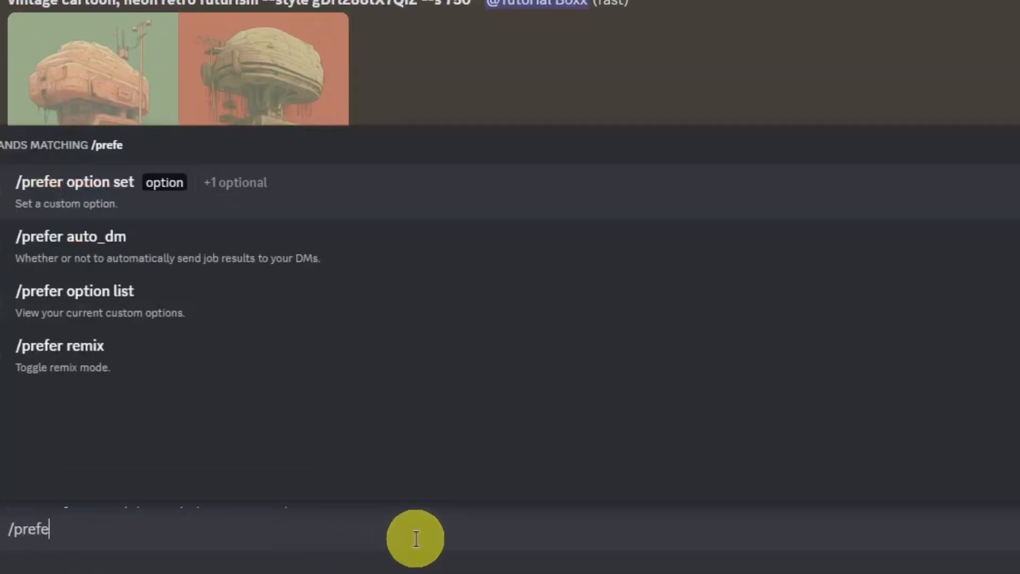
text(re)
key(BackSpace)
key(BackSpace)
text(e)
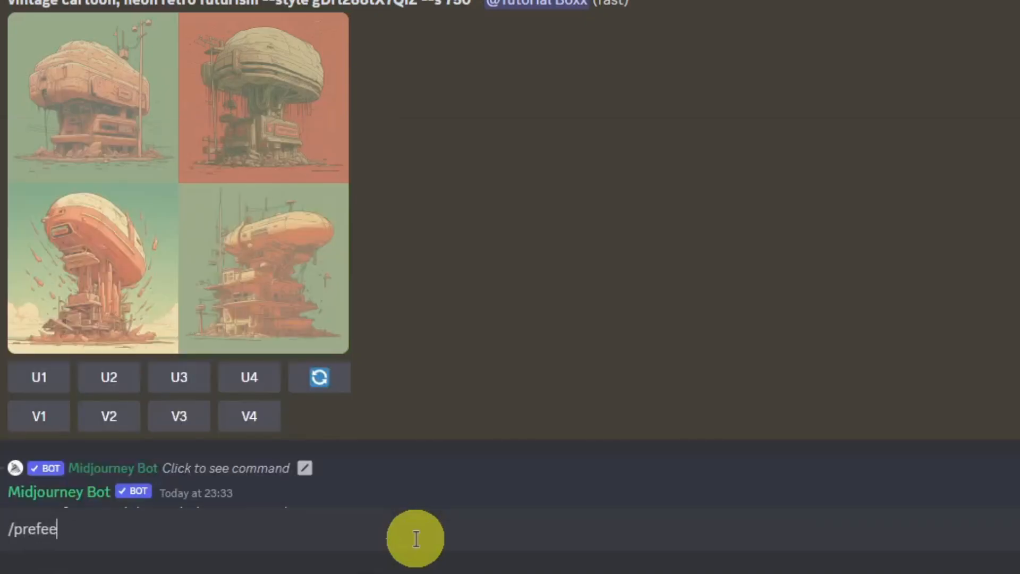
key(BackSpace)
text(r option)
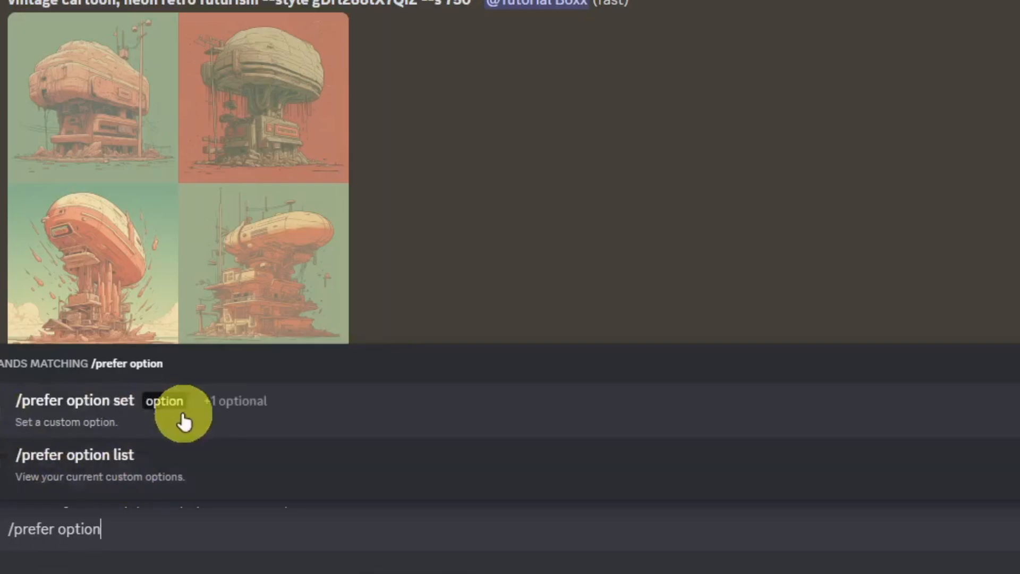
click(121, 409)
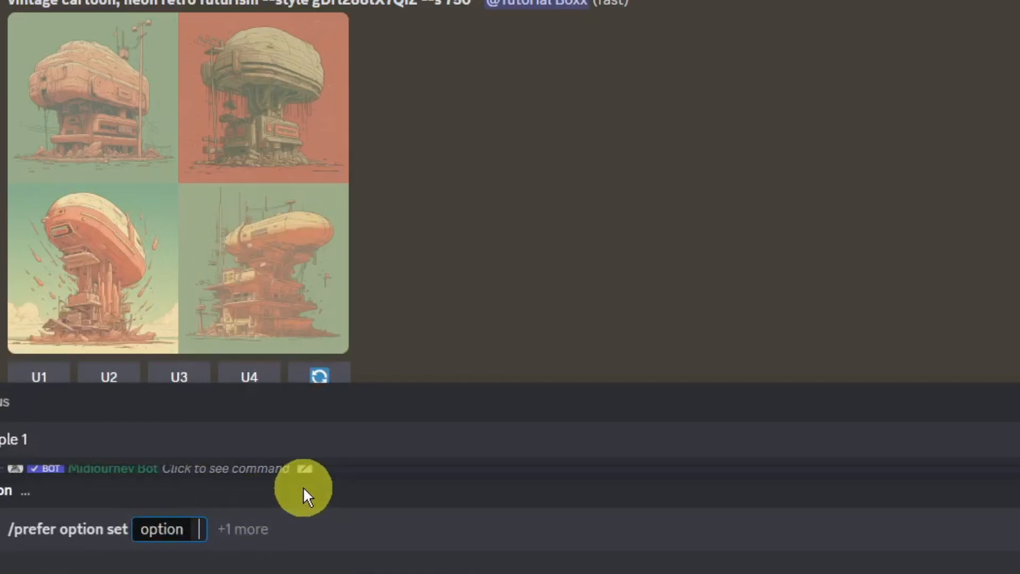
text(sample 1)
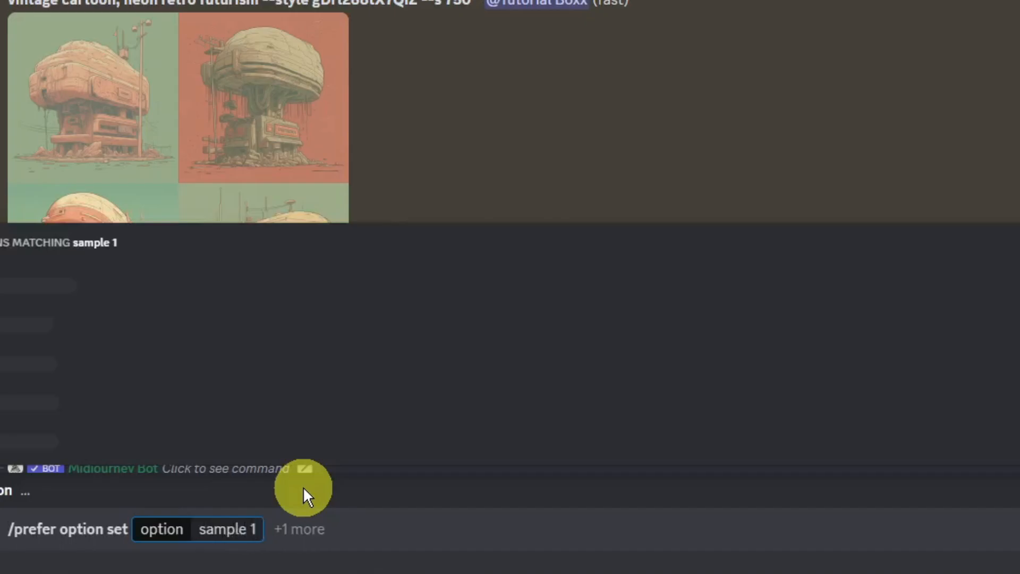
- Add the value "style gDrl288tX7QIZ", copied from the earlier vintage cartoon prompt, to the custom option and submit the command
click(287, 529)
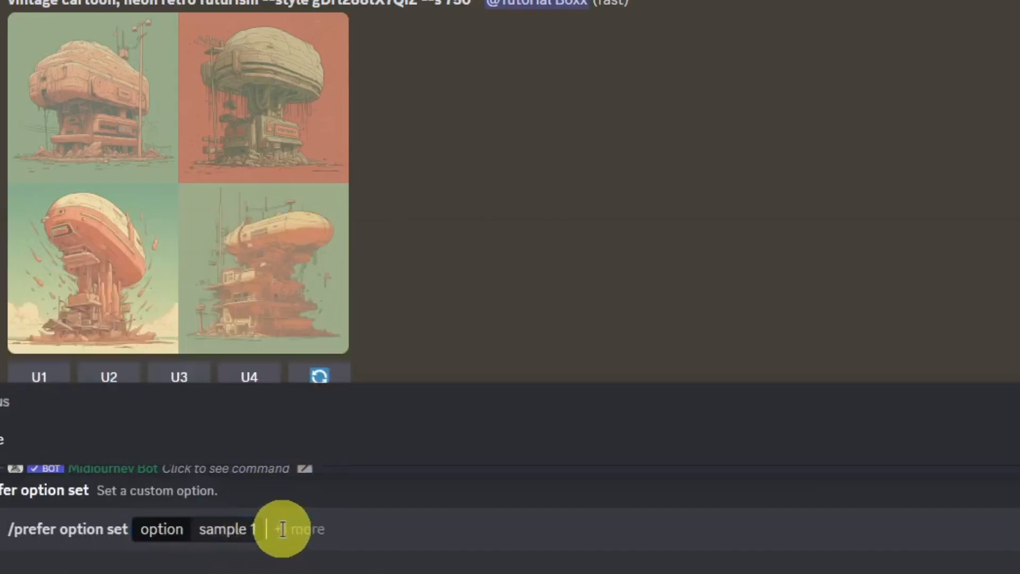
key(Tab)
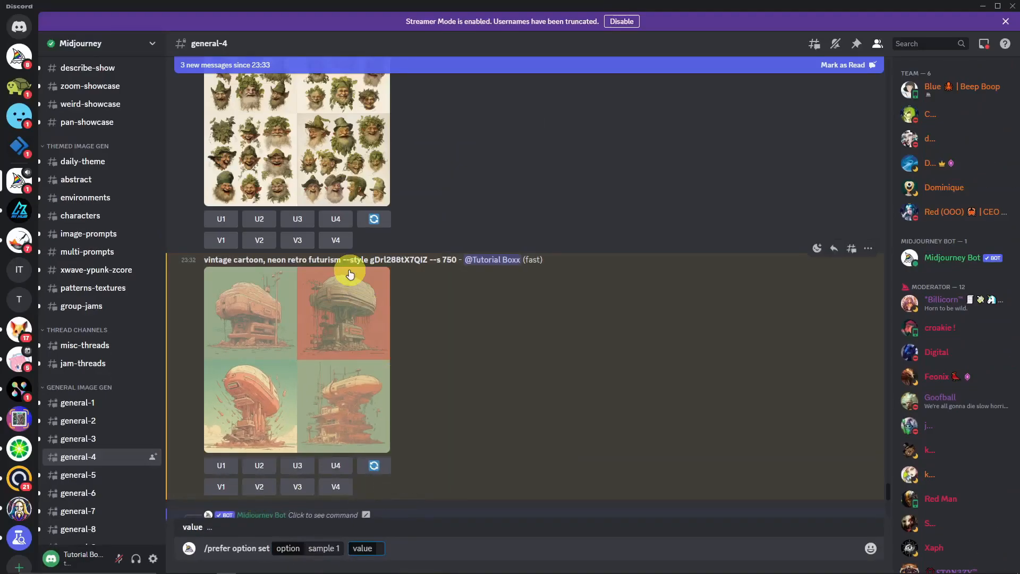
drag(353, 259, 427, 259)
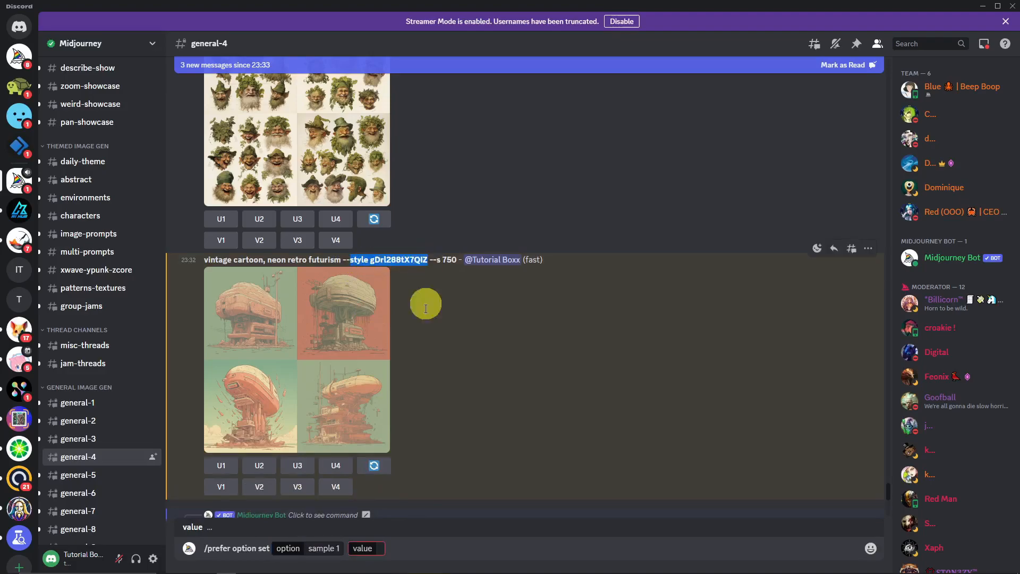
click(381, 548)
key(ctrl+v)
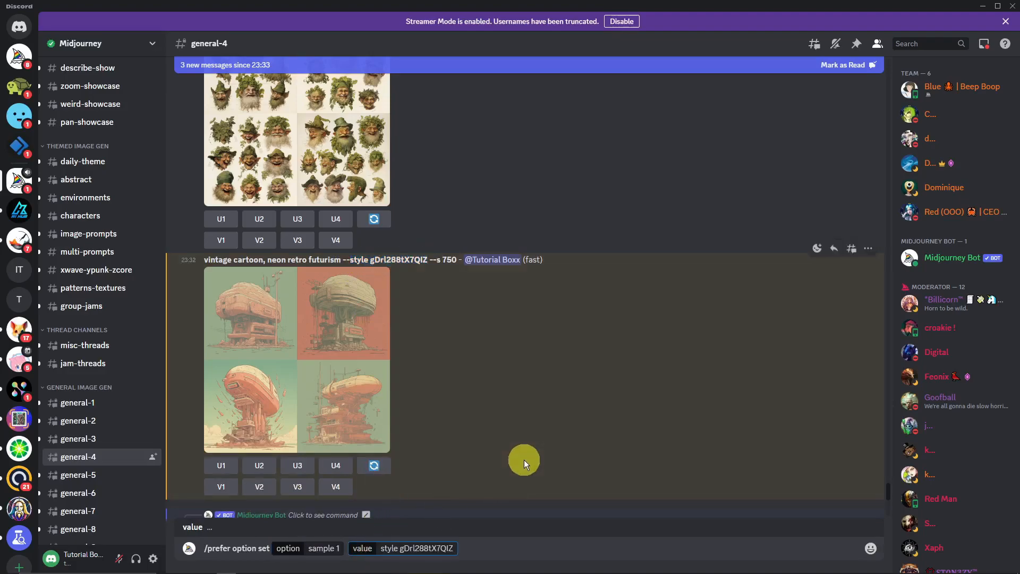
key(Return)
scroll(525, 457, up, 3)
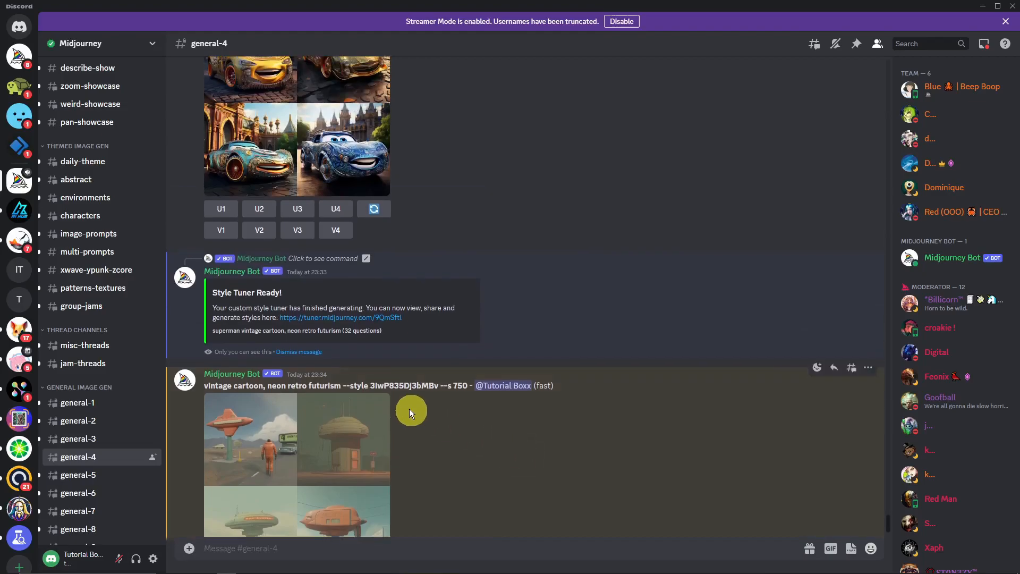
scroll(369, 388, down, 3)
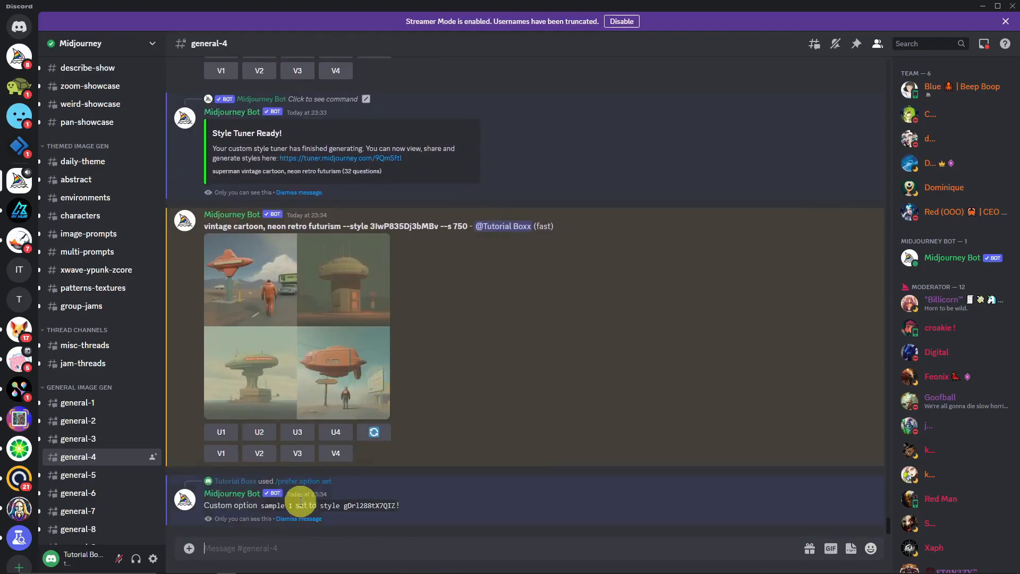
- Submit an /imagine command using the custom option name "sample 1" as the prompt
drag(261, 505, 293, 506)
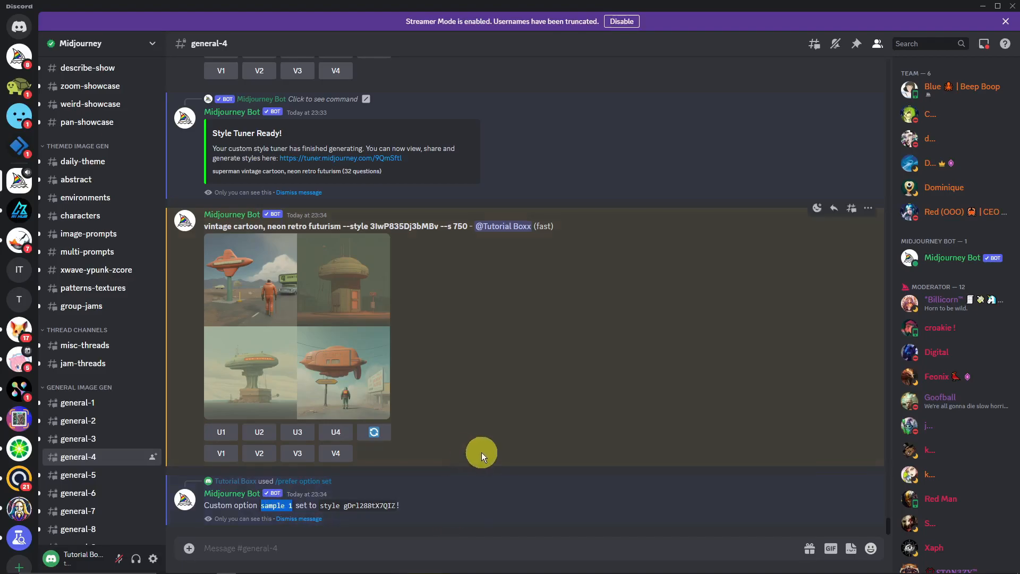
click(477, 546)
text(/)
key(BackSpace)
text(/)
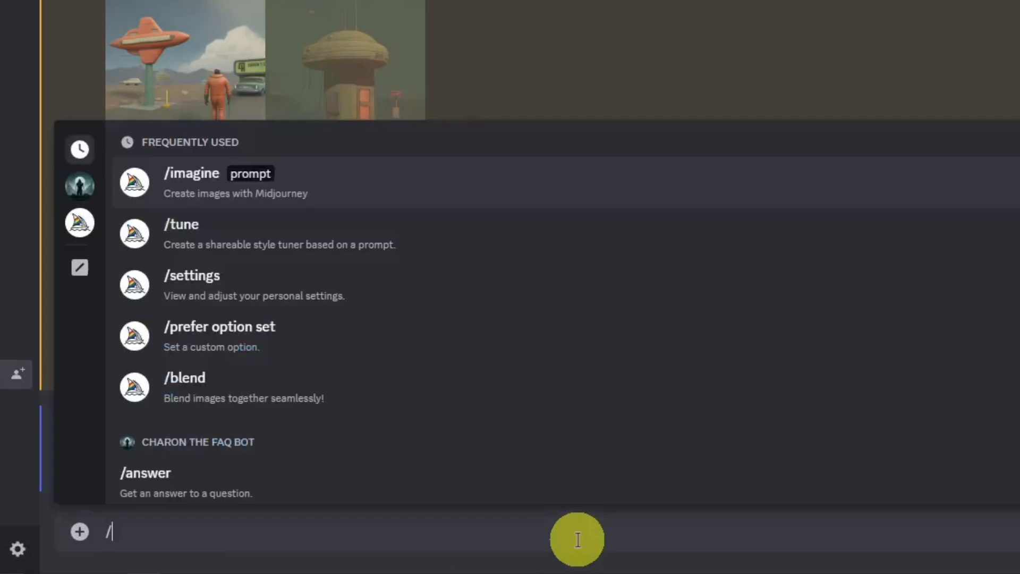
text(imagine)
key(Tab)
text(sample 1)
key(Return)
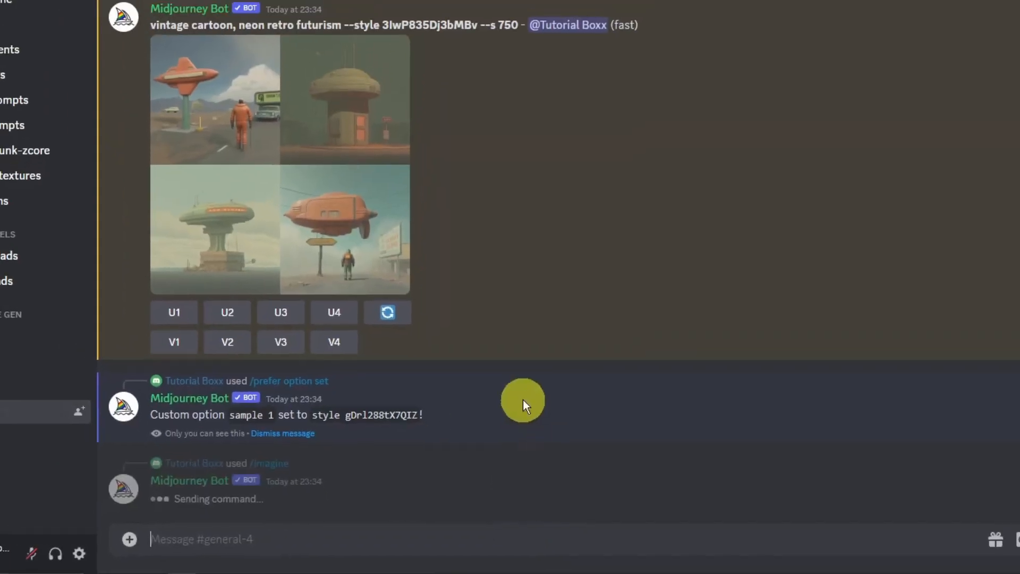
scroll(473, 447, up, 3)
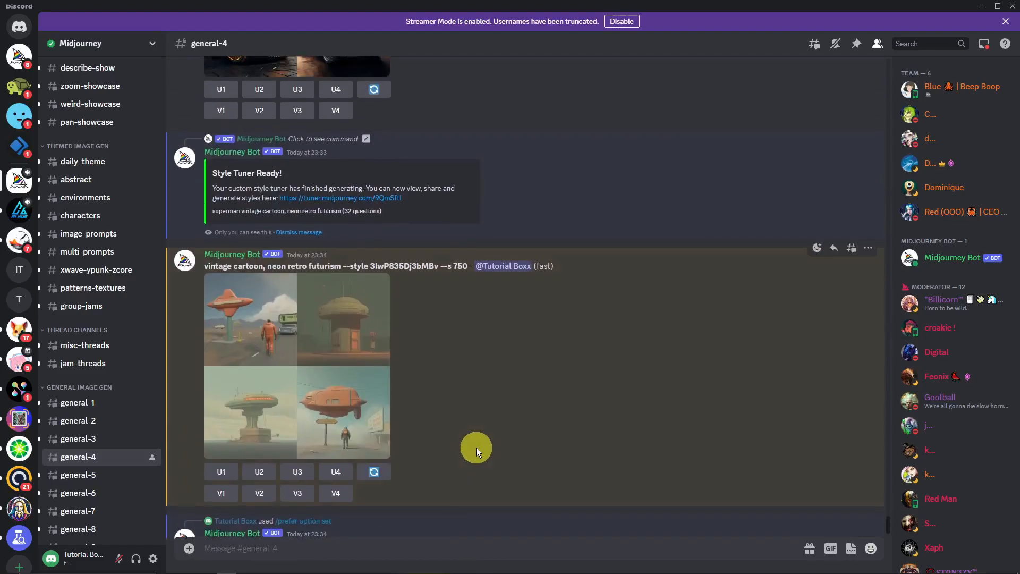
scroll(477, 447, up, 4)
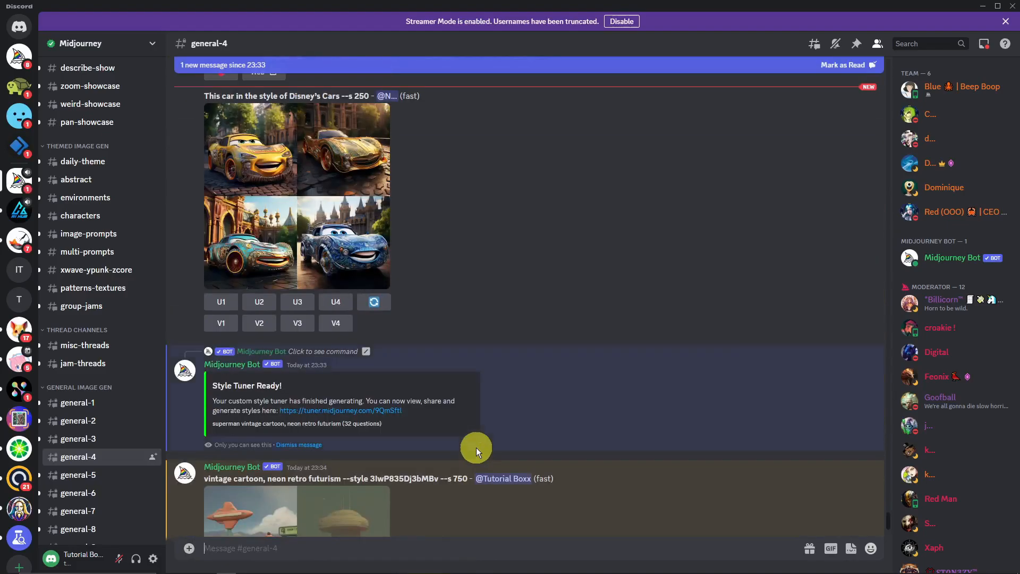